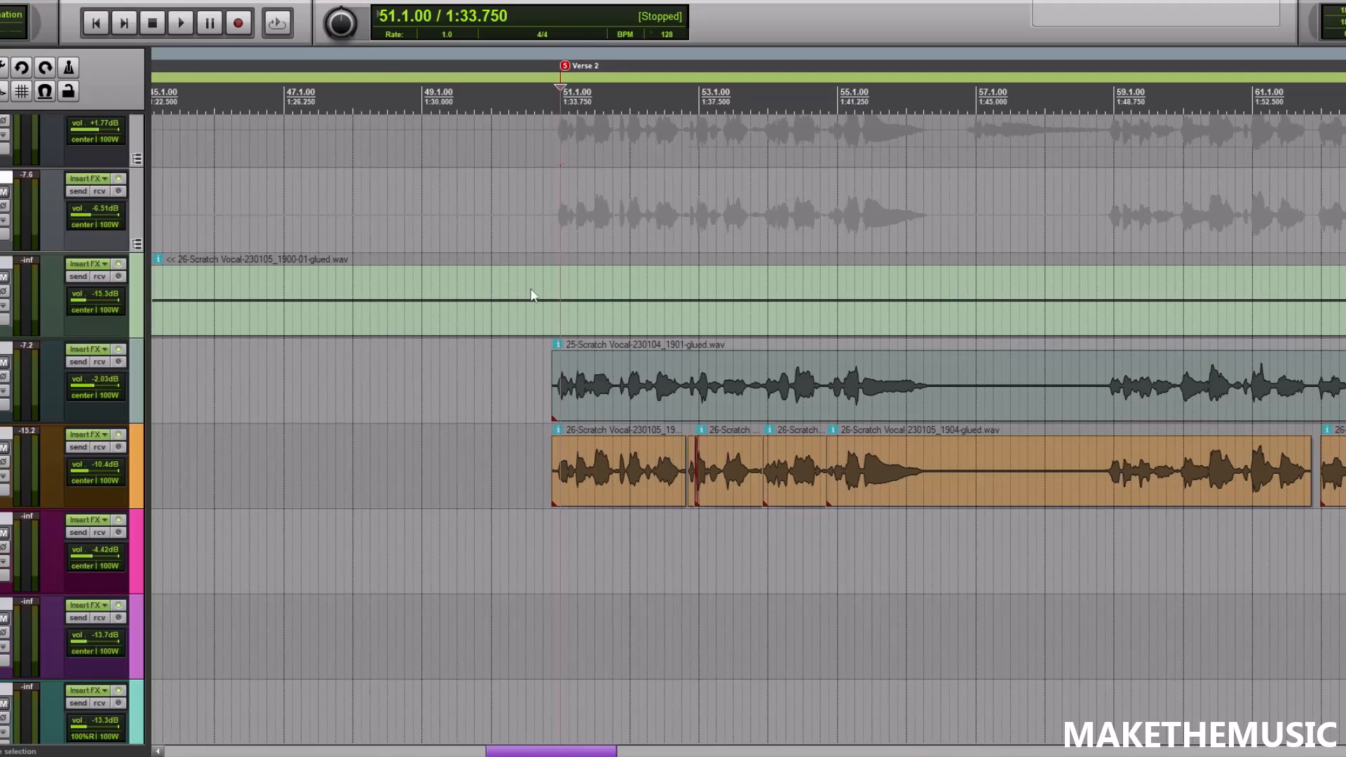
# Place the edit cursor at 50.4.50, at the start of the vocal clips just before the Verse 2 marker.
pyautogui.scroll(-9, 503, 284)
pyautogui.scroll(6, 736, 311)
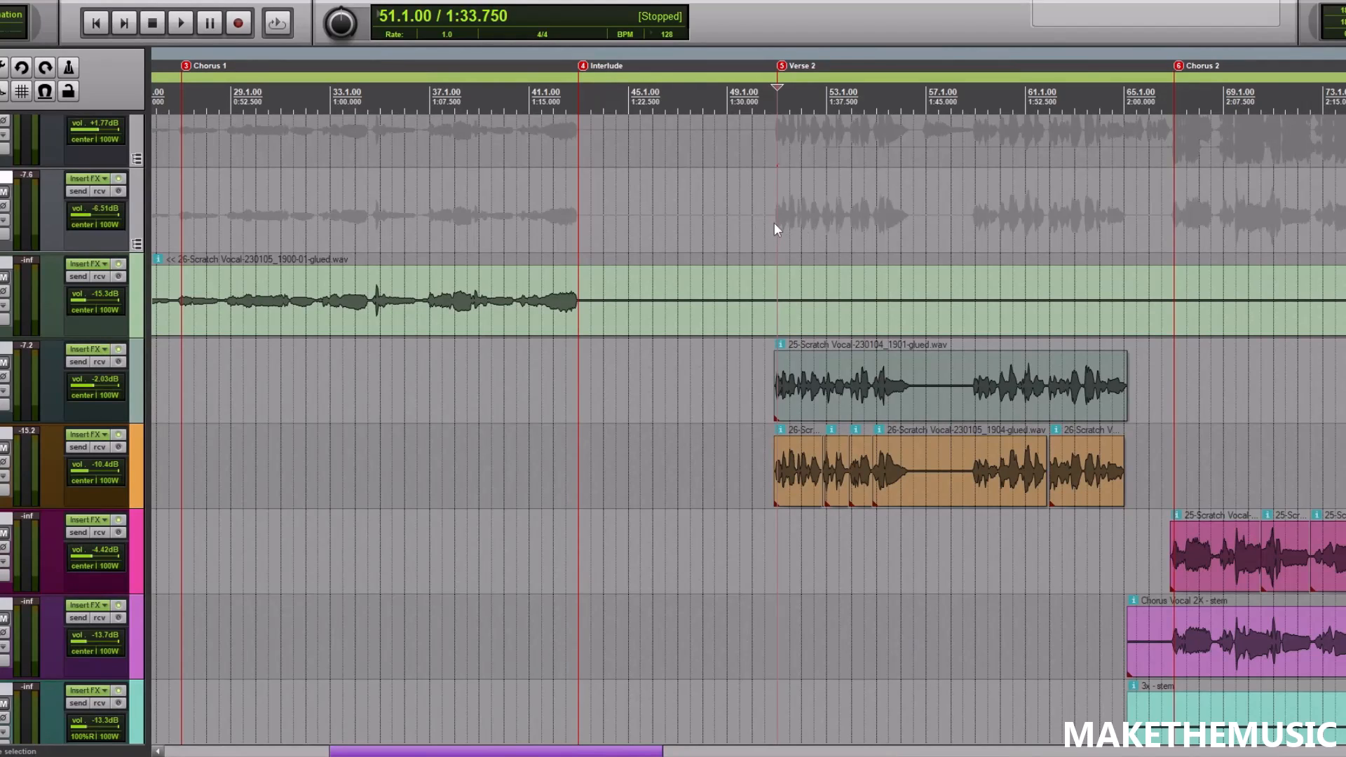
pyautogui.scroll(5, 774, 225)
pyautogui.click(744, 223)
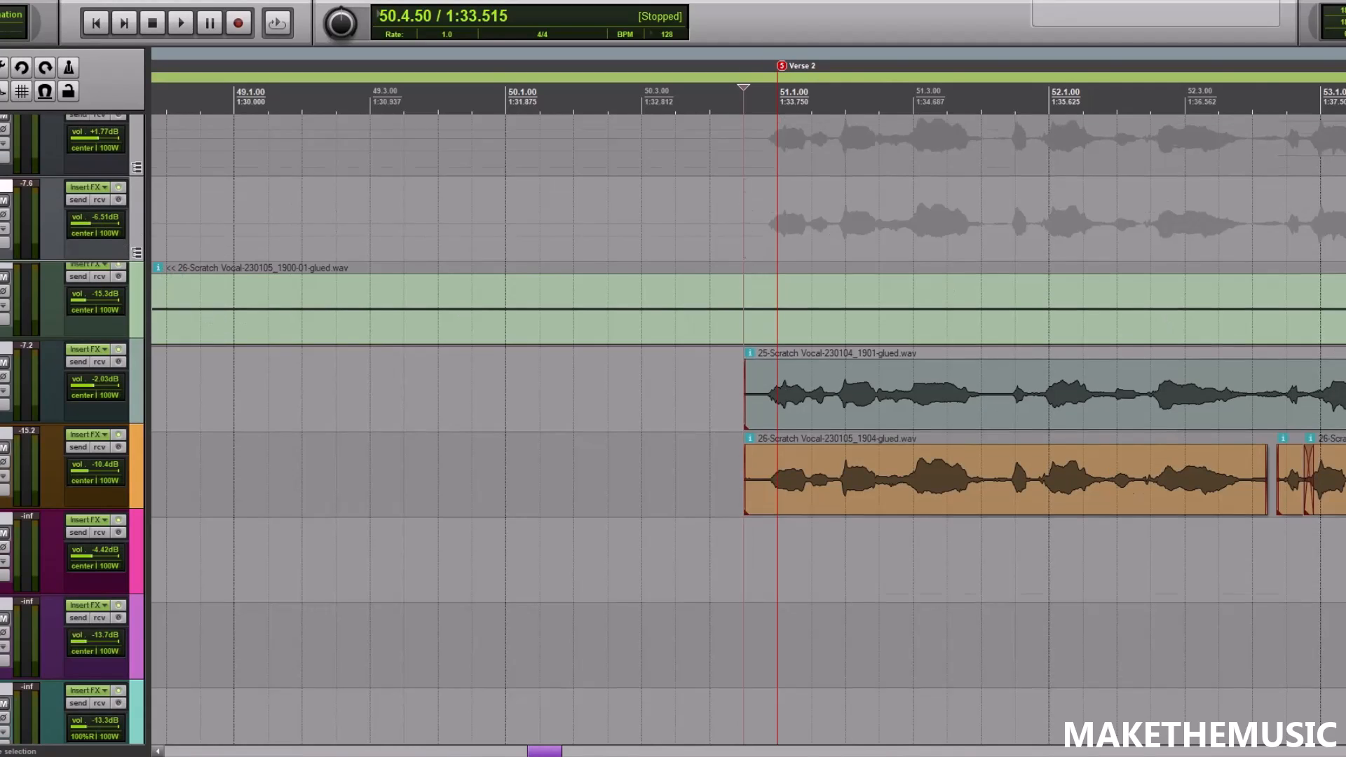
# Open the effects chain of the All VOX folder track and bypass ReaXcomp and the JS De-esser.
pyautogui.scroll(2, 147, 294)
pyautogui.click(88, 250)
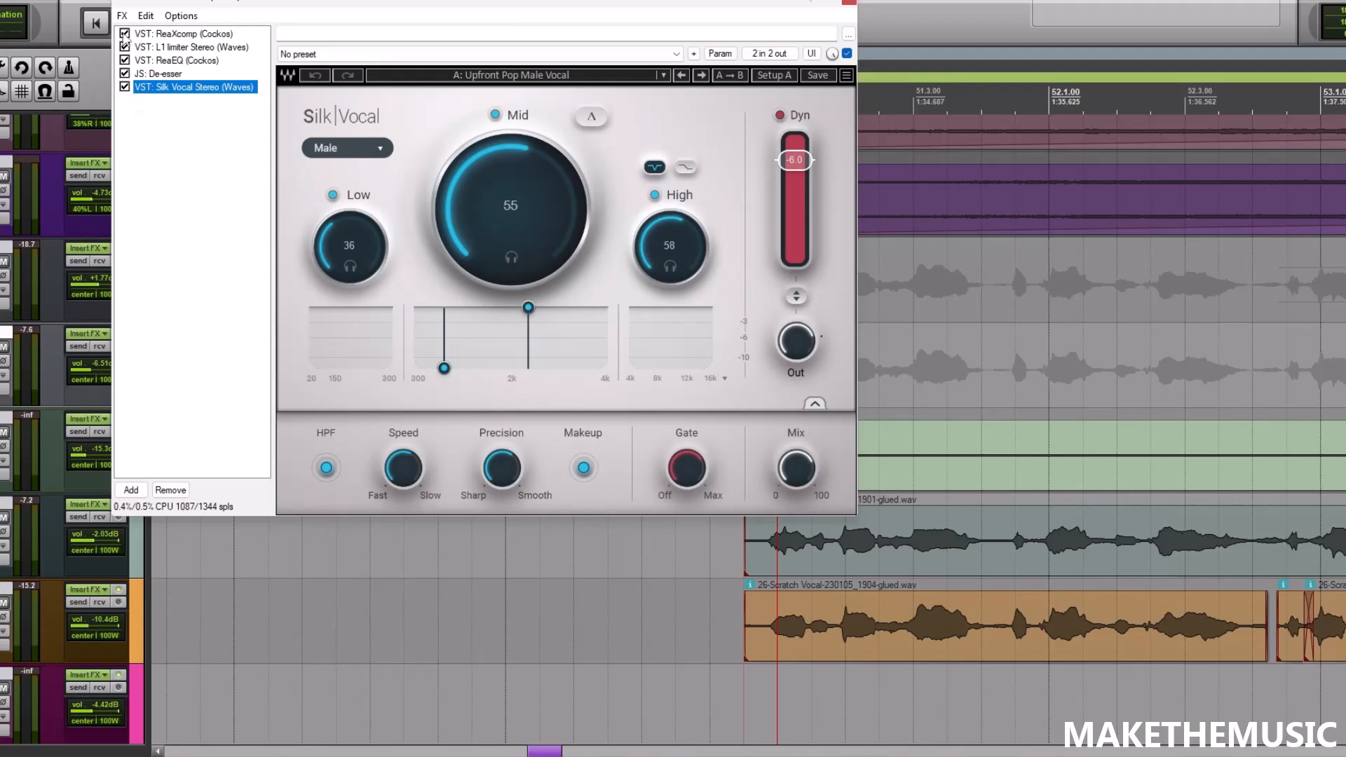
pyautogui.click(124, 73)
pyautogui.moveTo(549, 2); pyautogui.dragTo(556, 49)
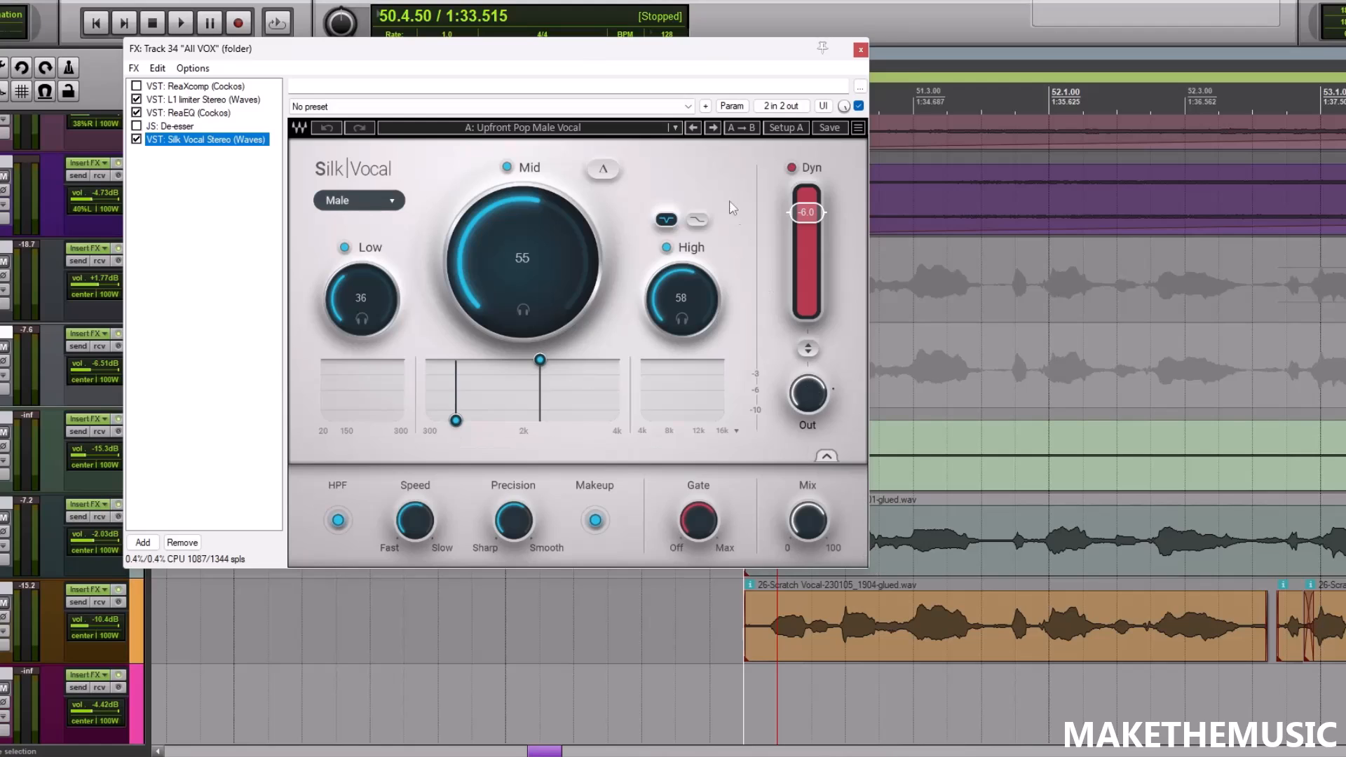
# Reset Silk Vocal with the Full Reset factory preset.
pyautogui.click(525, 136)
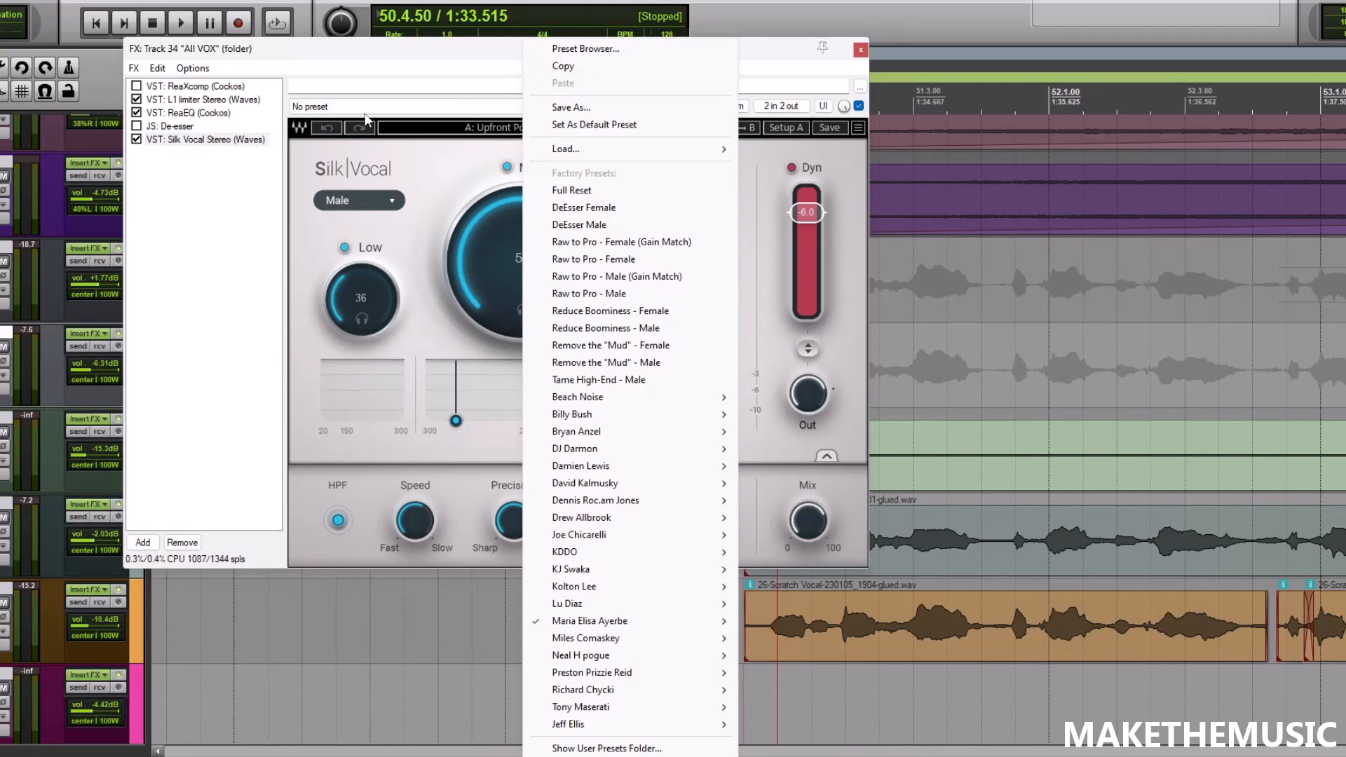
pyautogui.click(571, 190)
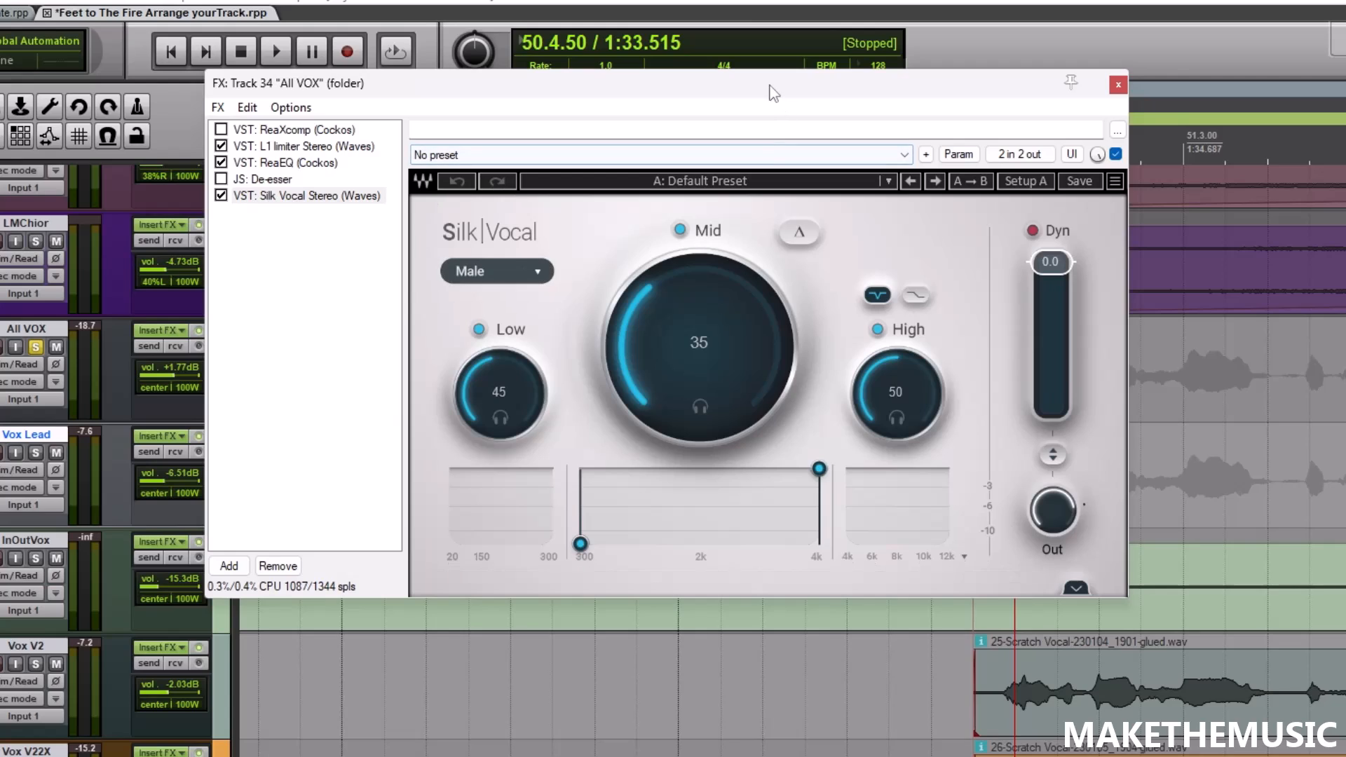
pyautogui.moveTo(768, 82); pyautogui.dragTo(740, 77)
# Reveal Silk Vocal's extra controls, examine Speed and Mix, and collapse the plugin to its basic view again.
pyautogui.click(1047, 582)
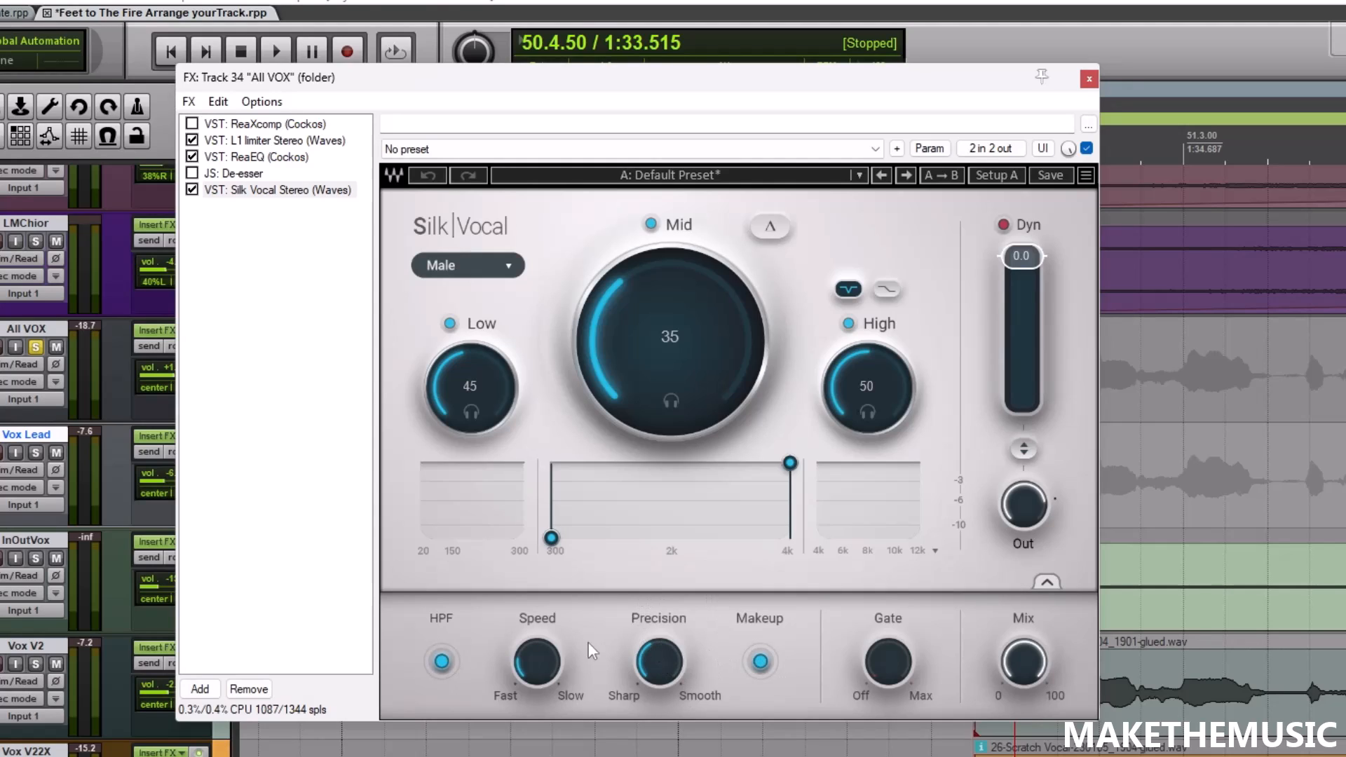
pyautogui.click(527, 662)
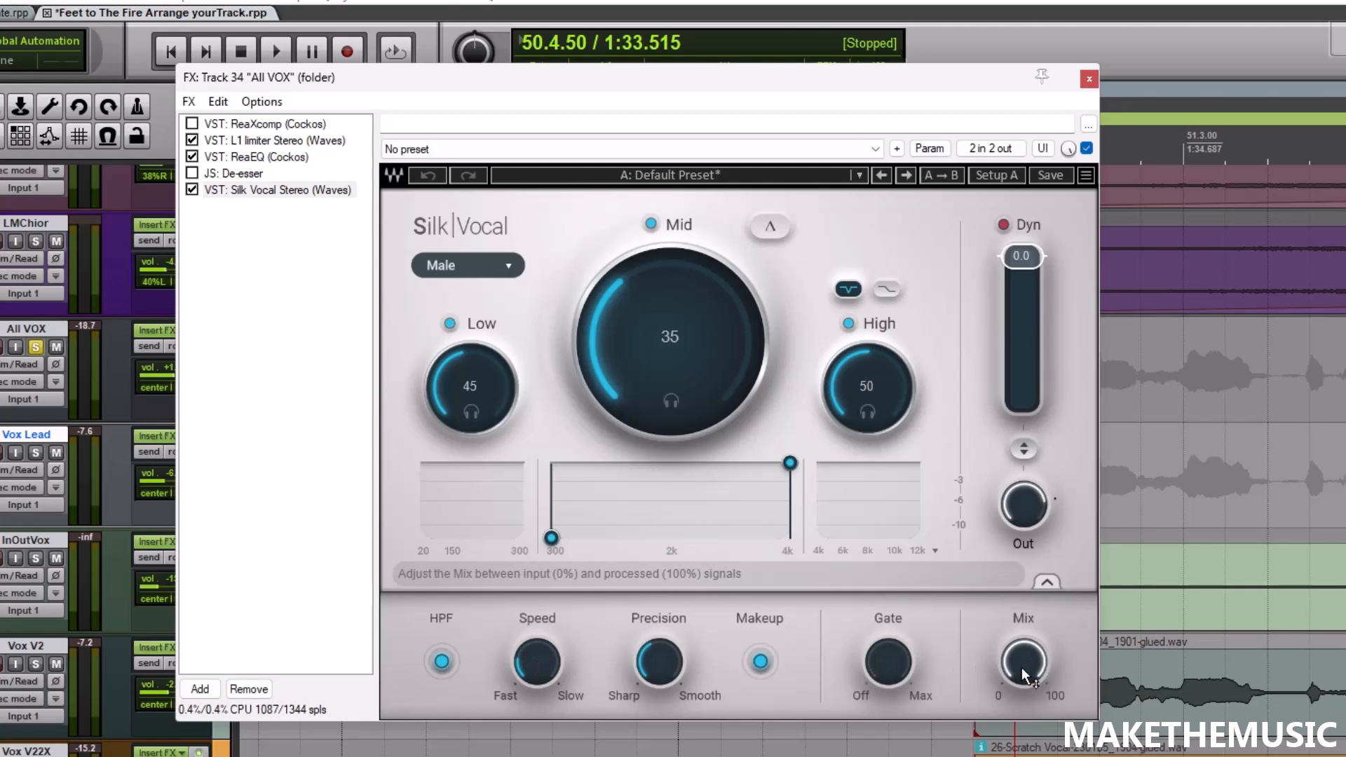
pyautogui.moveTo(1024, 663); pyautogui.dragTo(1025, 664)
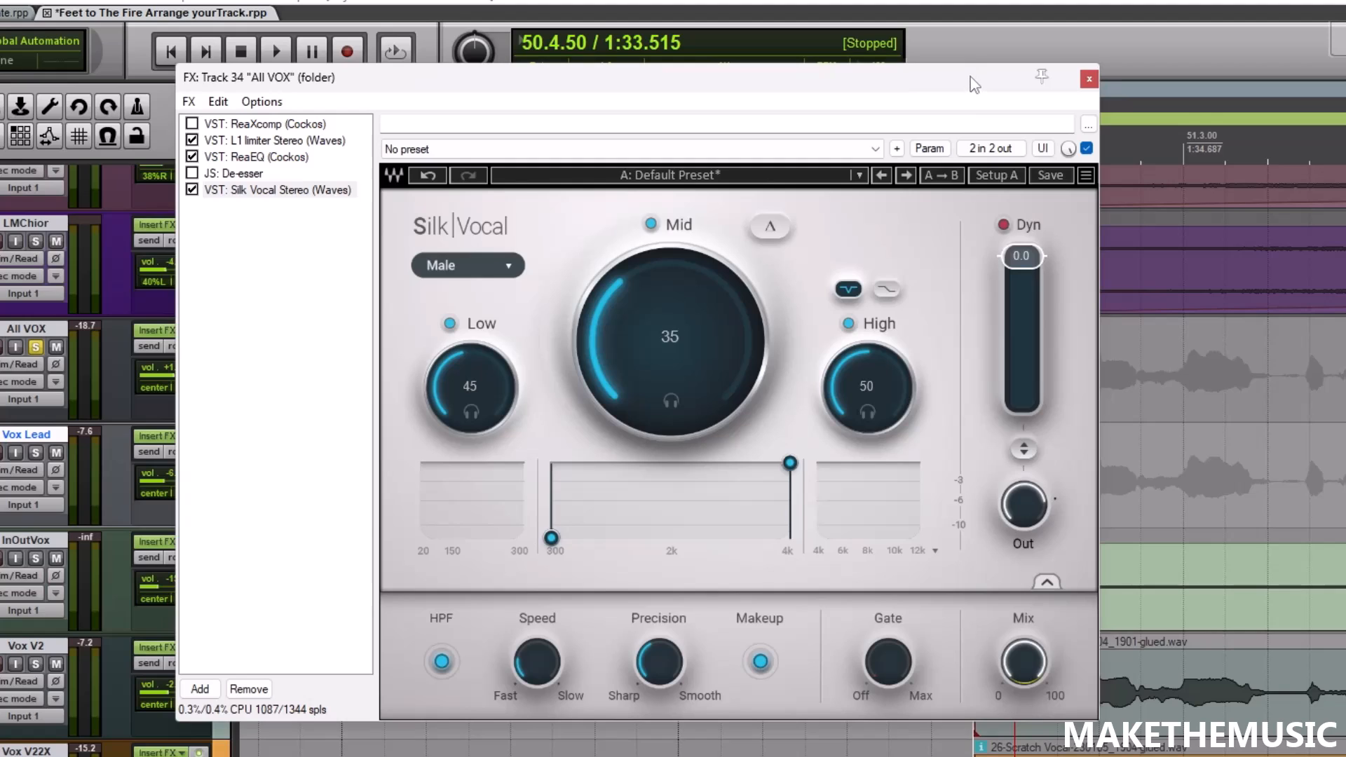
pyautogui.click(1047, 583)
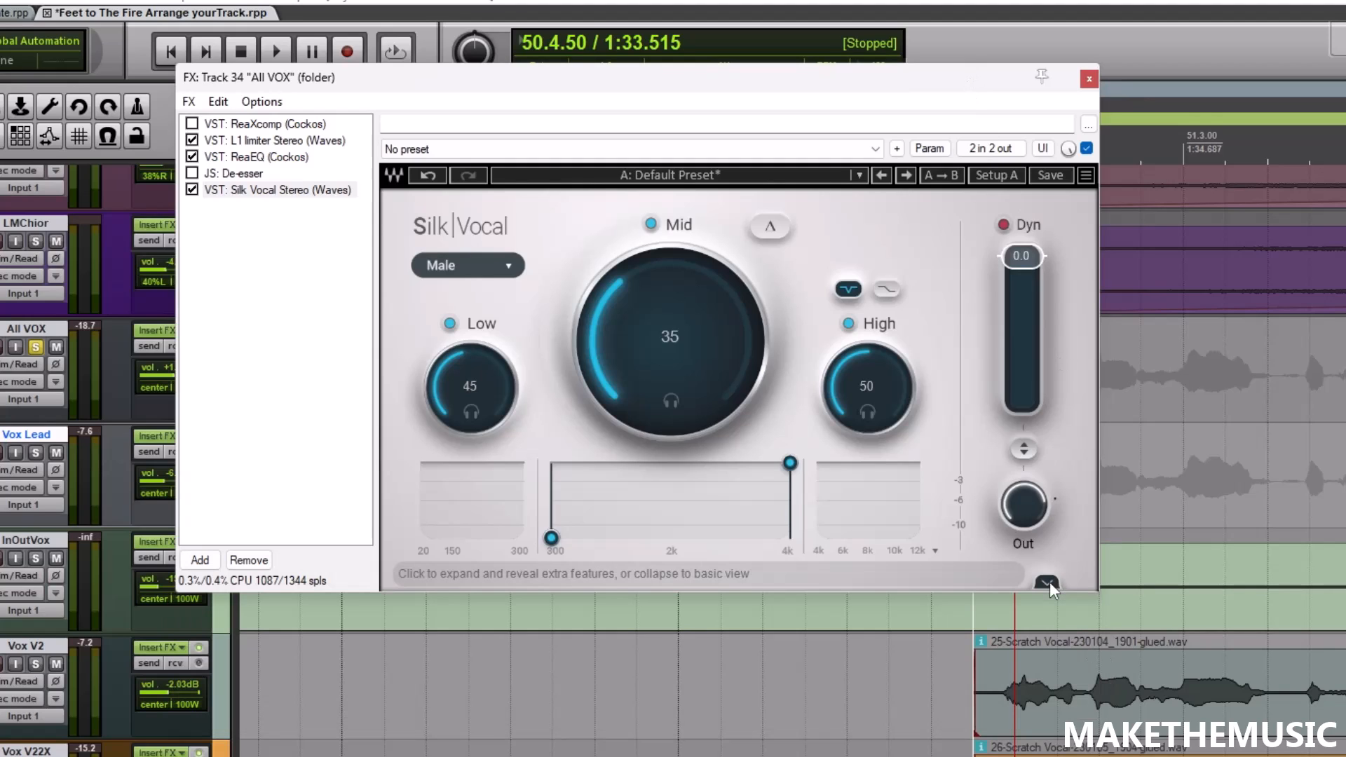
# Play the start of Verse 2 with Silk Vocal active at its default settings.
pyautogui.scroll(-4, 1225, 356)
pyautogui.scroll(-2, 1262, 358)
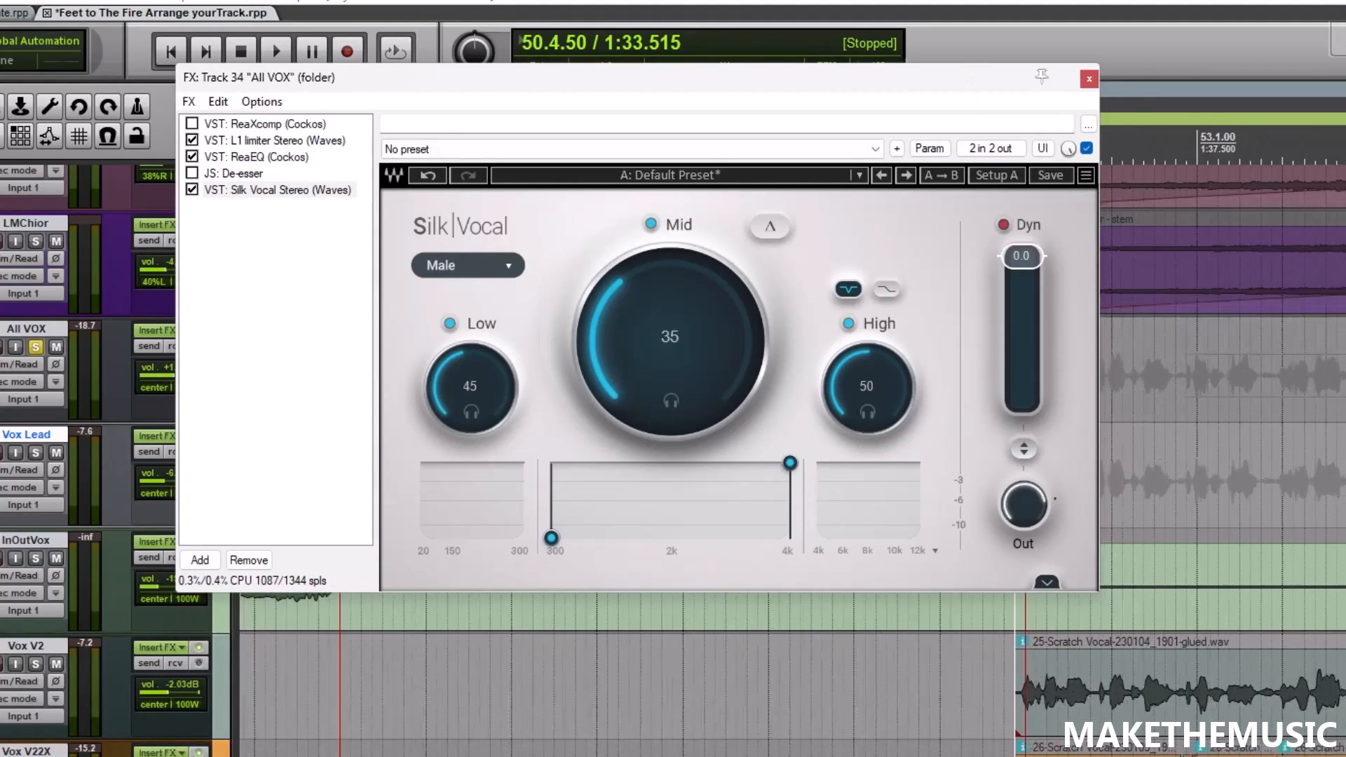
pyautogui.moveTo(798, 74); pyautogui.dragTo(825, 59)
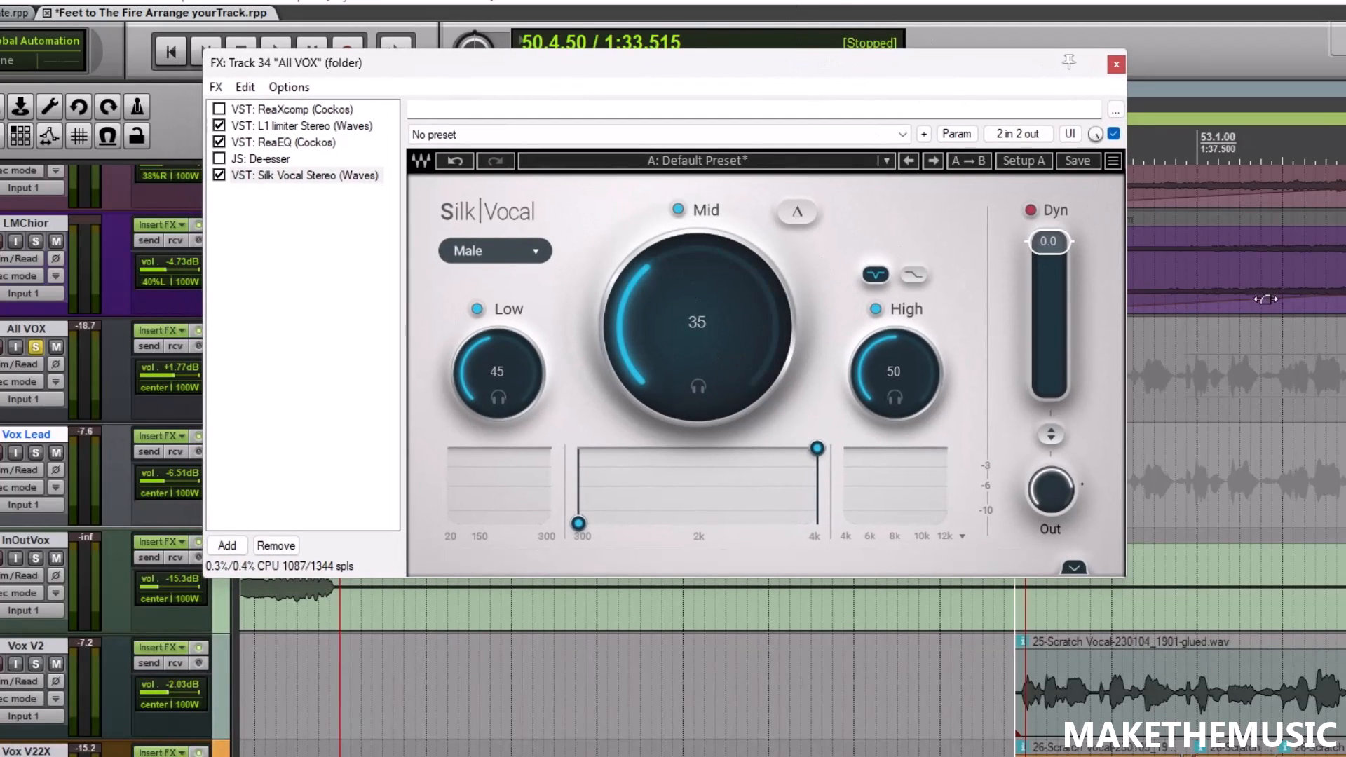
pyautogui.scroll(2, 1334, 308)
pyautogui.scroll(2, 1334, 308)
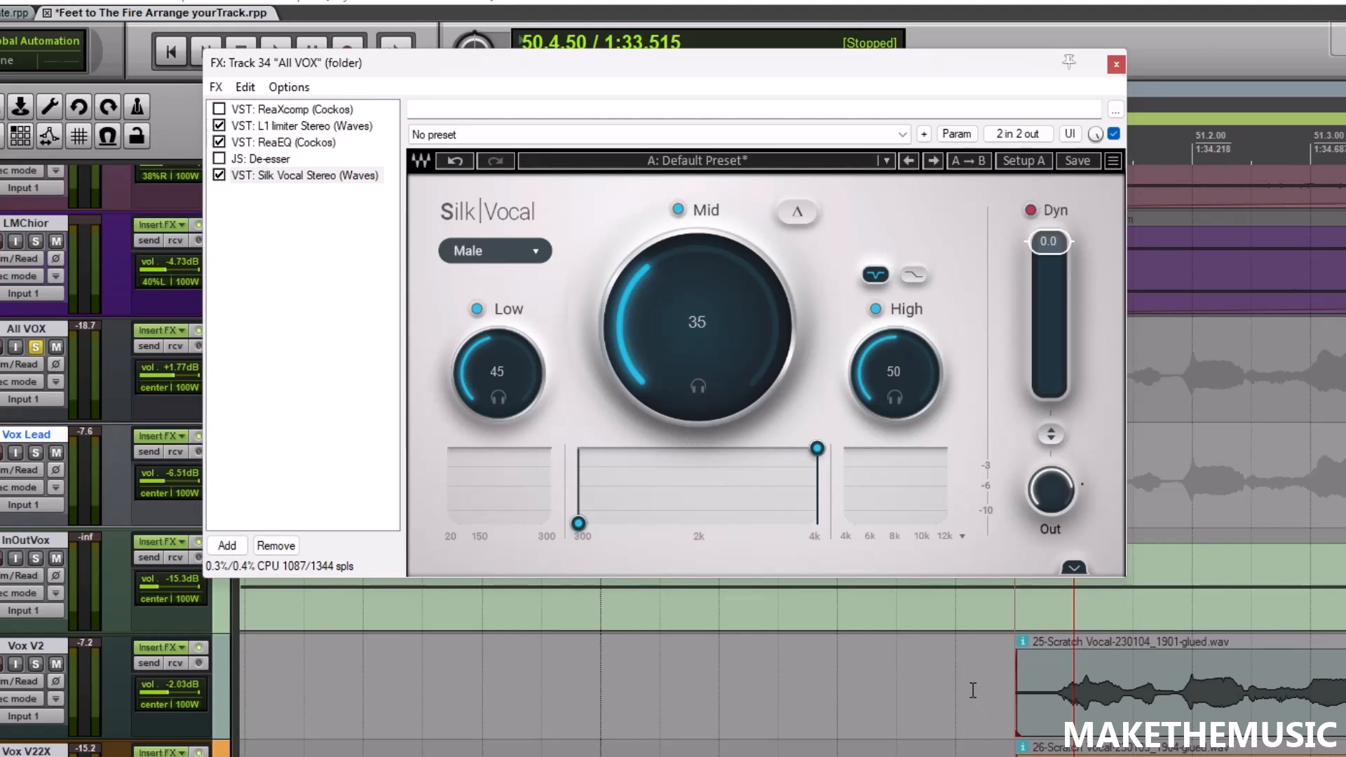
pyautogui.scroll(-2, 972, 691)
pyautogui.press('space')
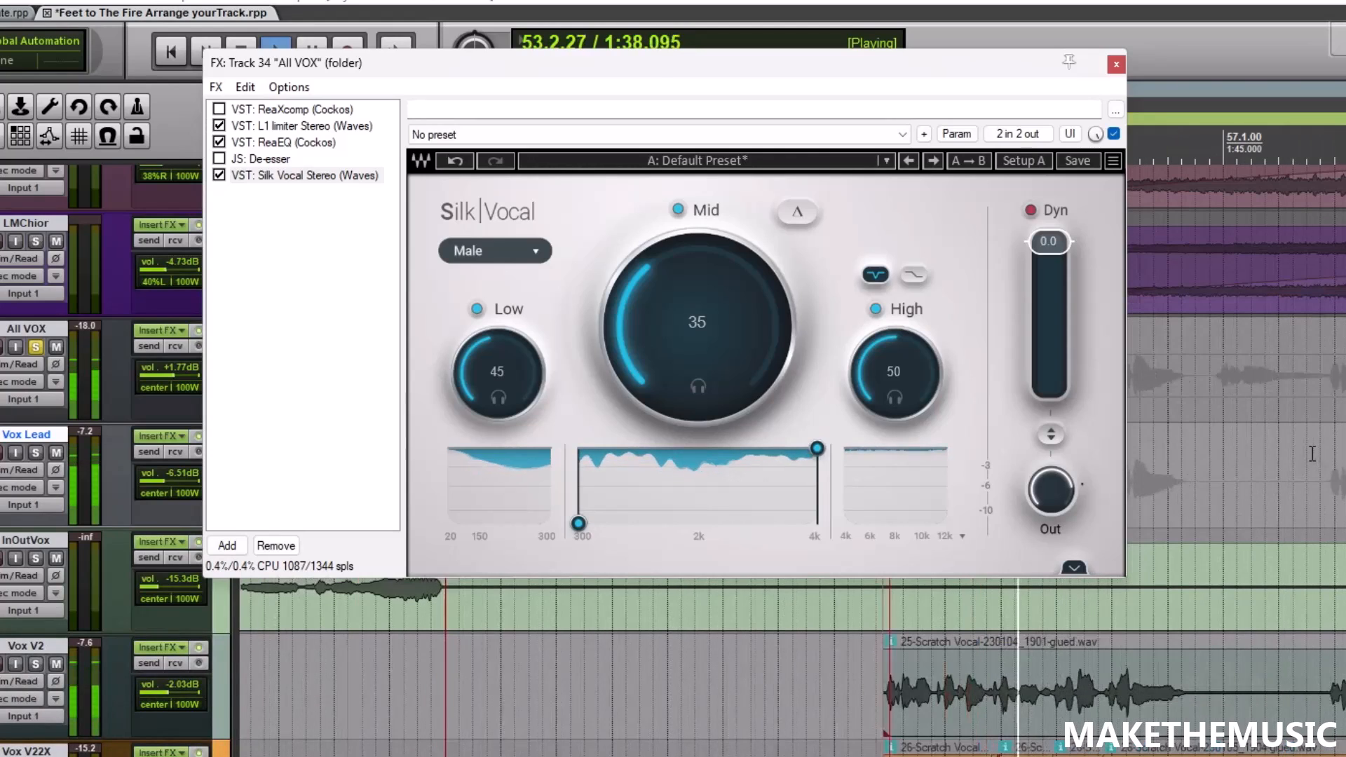
pyautogui.press('space')
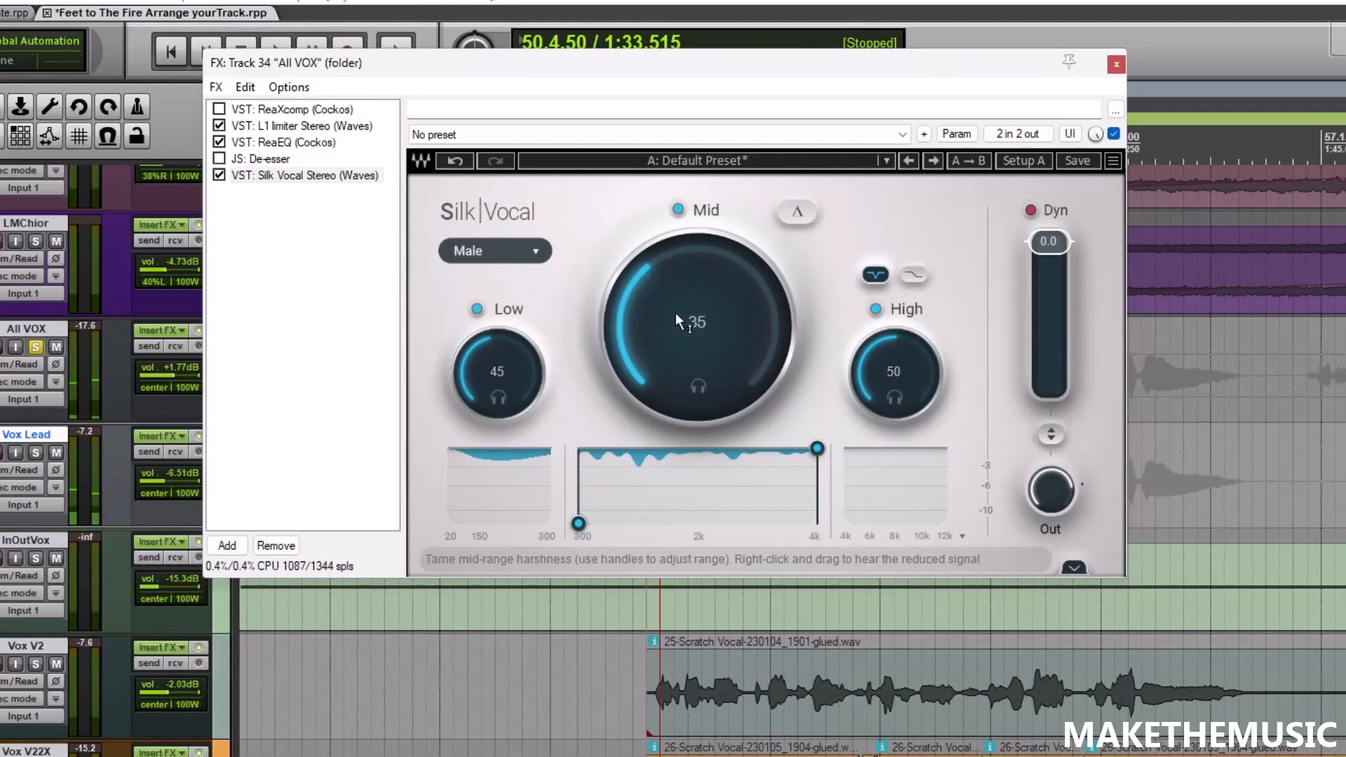
# Bypass Silk Vocal and play the same Verse 2 passage for comparison.
pyautogui.click(1113, 134)
pyautogui.press('space')
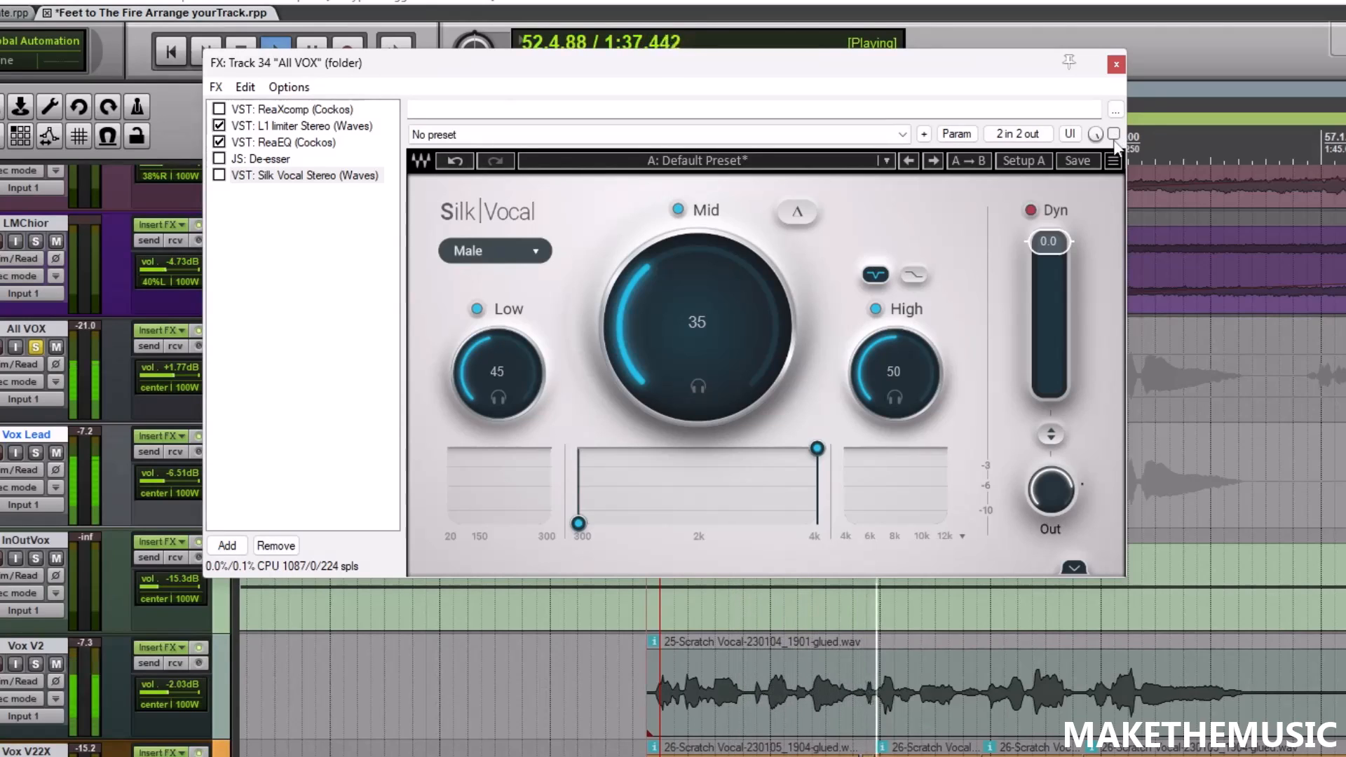
pyautogui.press('space')
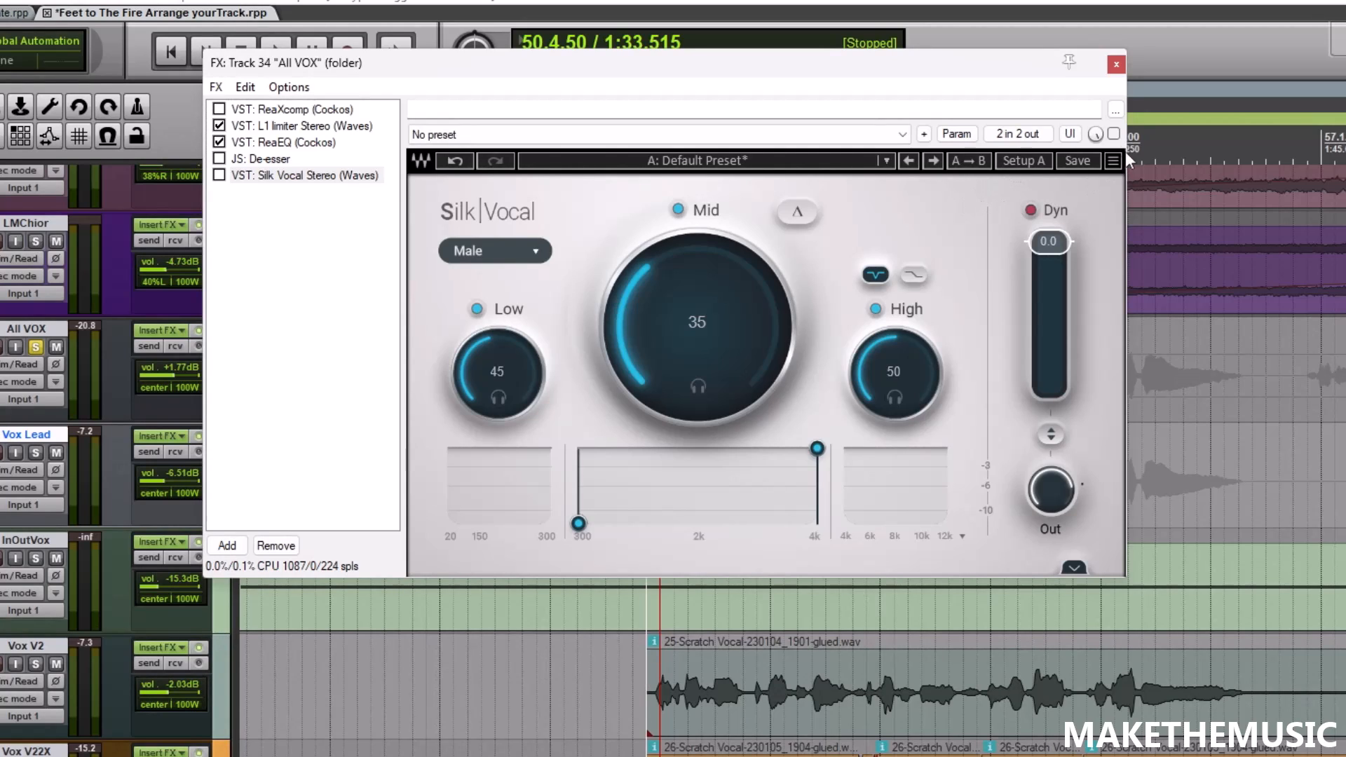
pyautogui.moveTo(997, 64); pyautogui.dragTo(1014, 44)
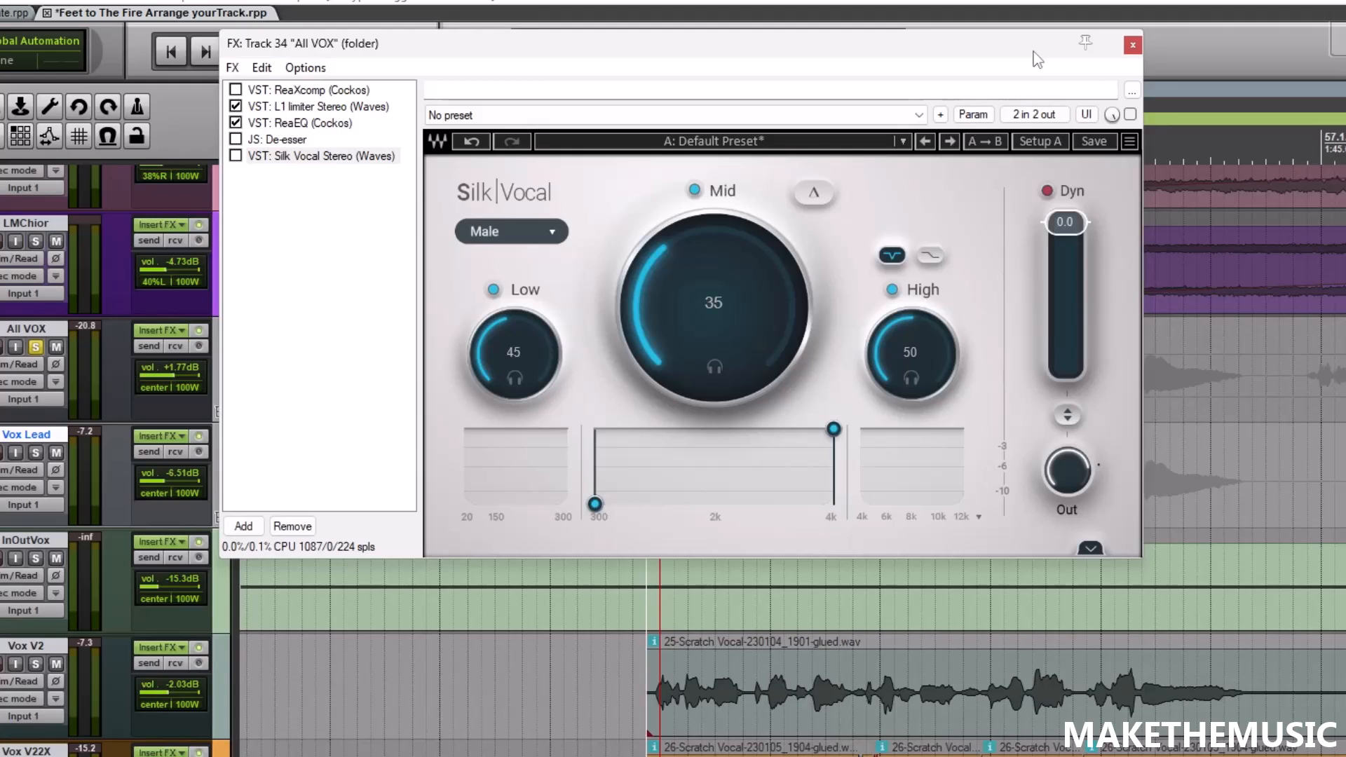
pyautogui.moveTo(997, 47); pyautogui.dragTo(1014, 41)
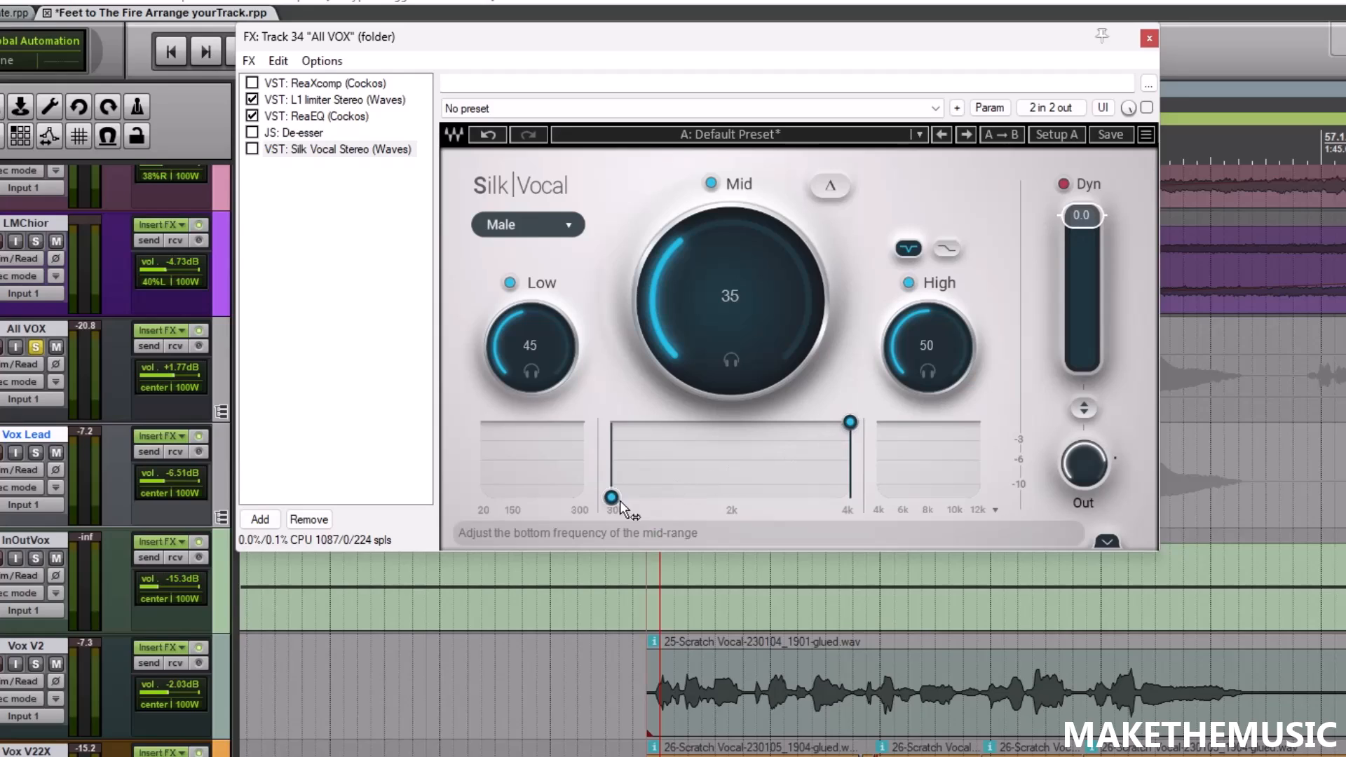
# Lower Silk Vocal's Mid amount to 14 and set both High and Low to 0.
pyautogui.moveTo(613, 497)
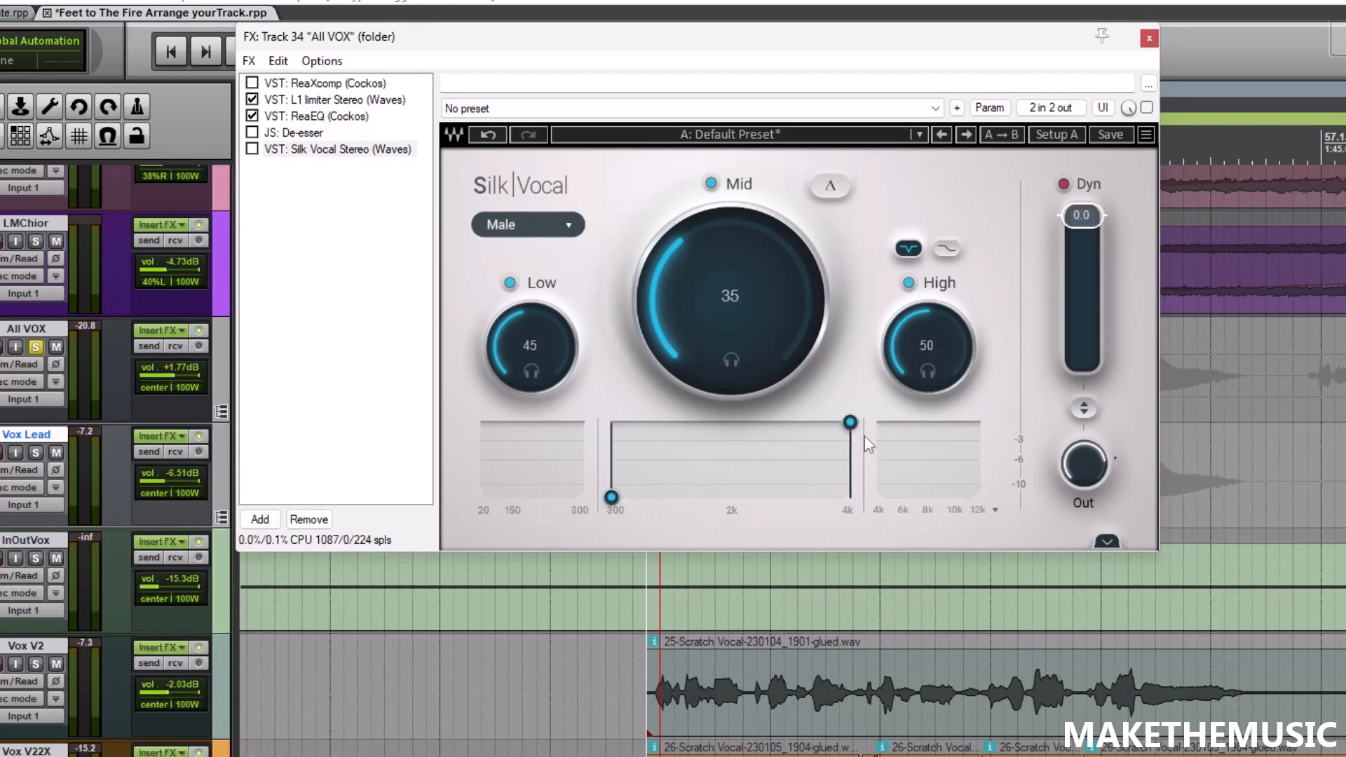
pyautogui.moveTo(850, 421)
pyautogui.mouseDown()
pyautogui.moveTo(637, 422)
pyautogui.moveTo(850, 422)
pyautogui.mouseUp()
pyautogui.moveTo(729, 302); pyautogui.dragTo(729, 354)
pyautogui.moveTo(917, 324); pyautogui.dragTo(917, 413)
pyautogui.moveTo(523, 340); pyautogui.dragTo(520, 415)
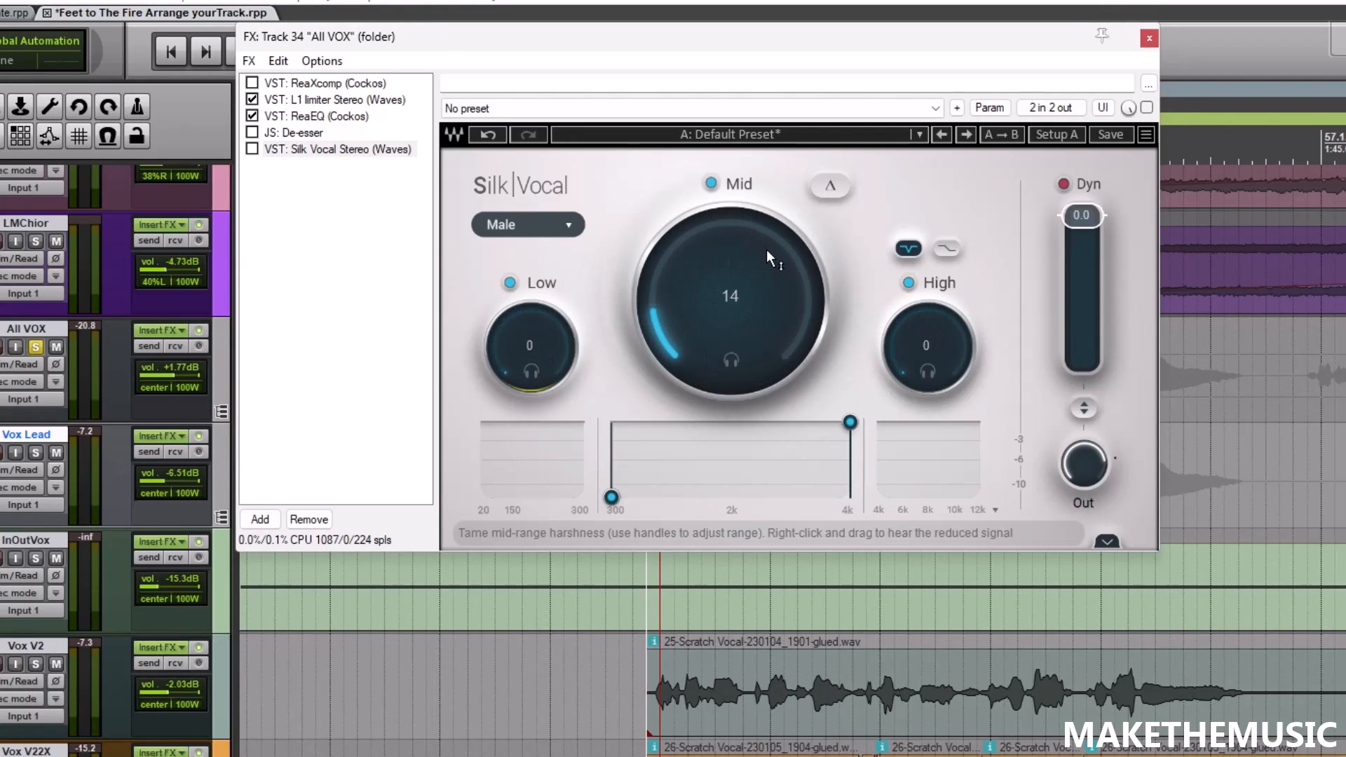
# Re-enable Silk Vocal and play the vocal with the Mid amount raised to about 95.
pyautogui.press('space')
pyautogui.moveTo(727, 335); pyautogui.dragTo(773, 171)
pyautogui.click(1147, 108)
pyautogui.press('space')
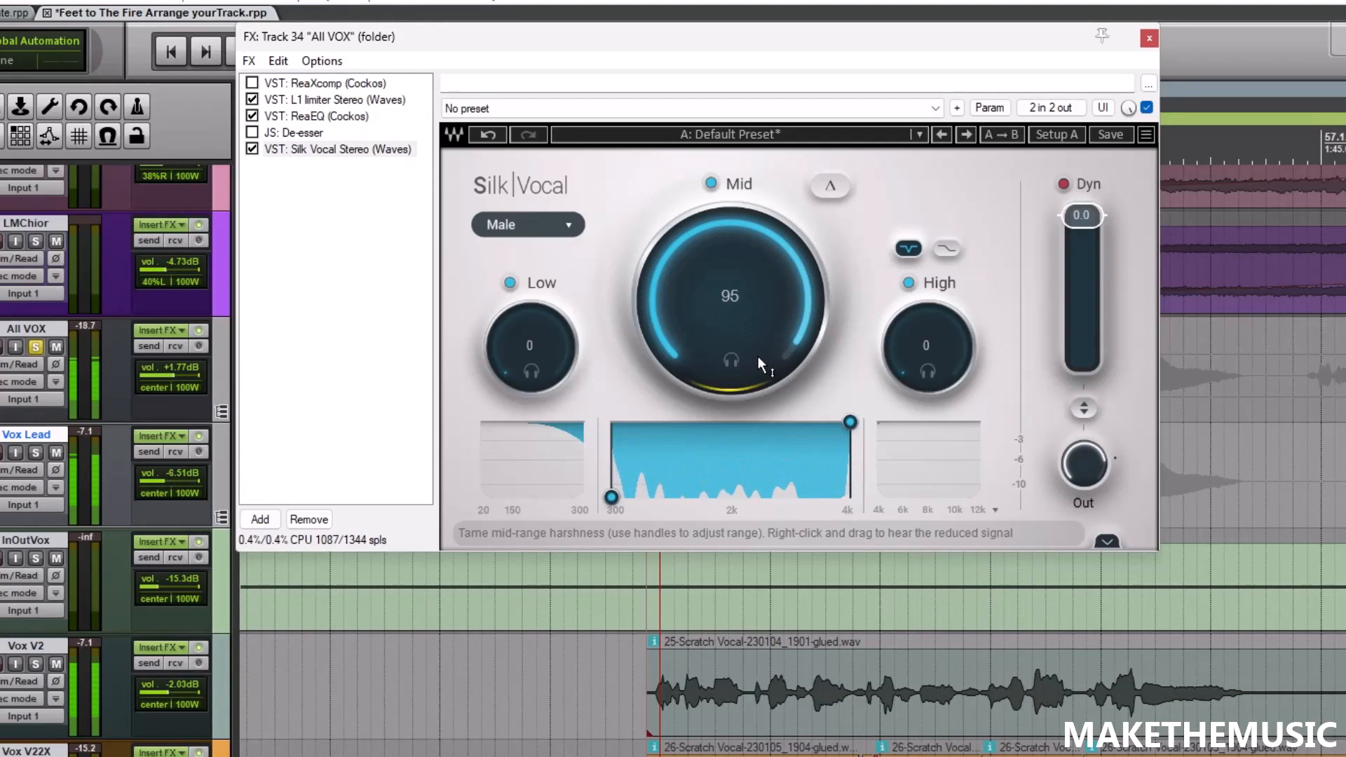
# Reduce the Mid amount to 61 and compare the playing vocal with Silk Vocal bypassed and active.
pyautogui.moveTo(764, 289); pyautogui.dragTo(764, 368)
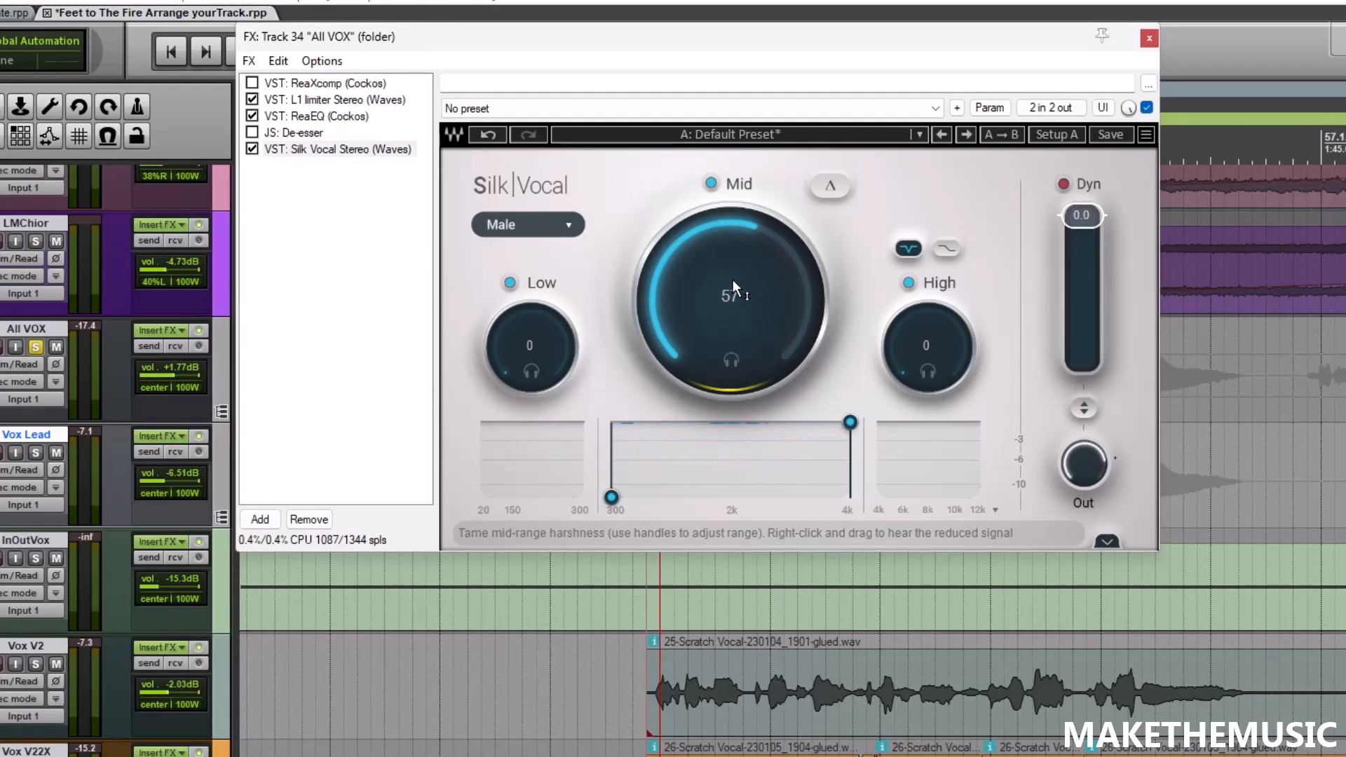
pyautogui.moveTo(733, 280); pyautogui.dragTo(733, 271)
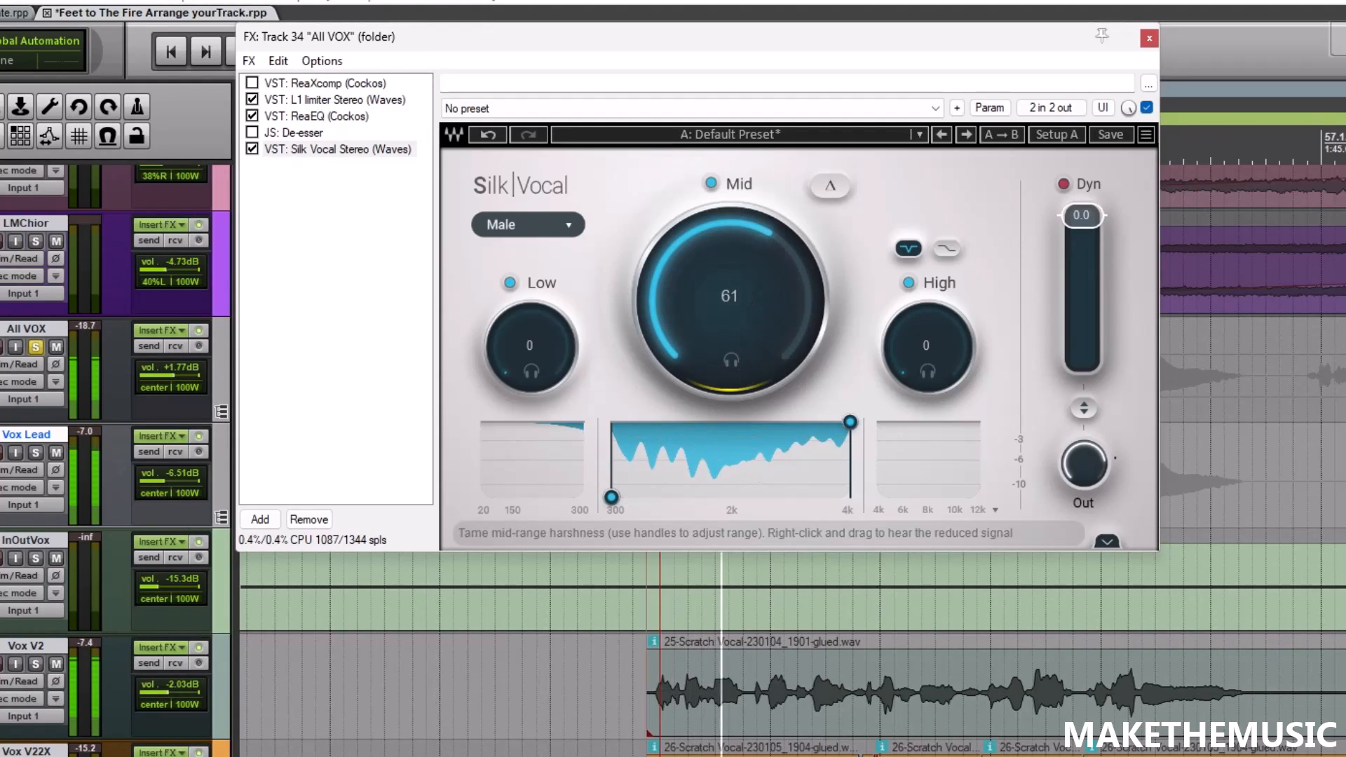
pyautogui.click(1147, 108)
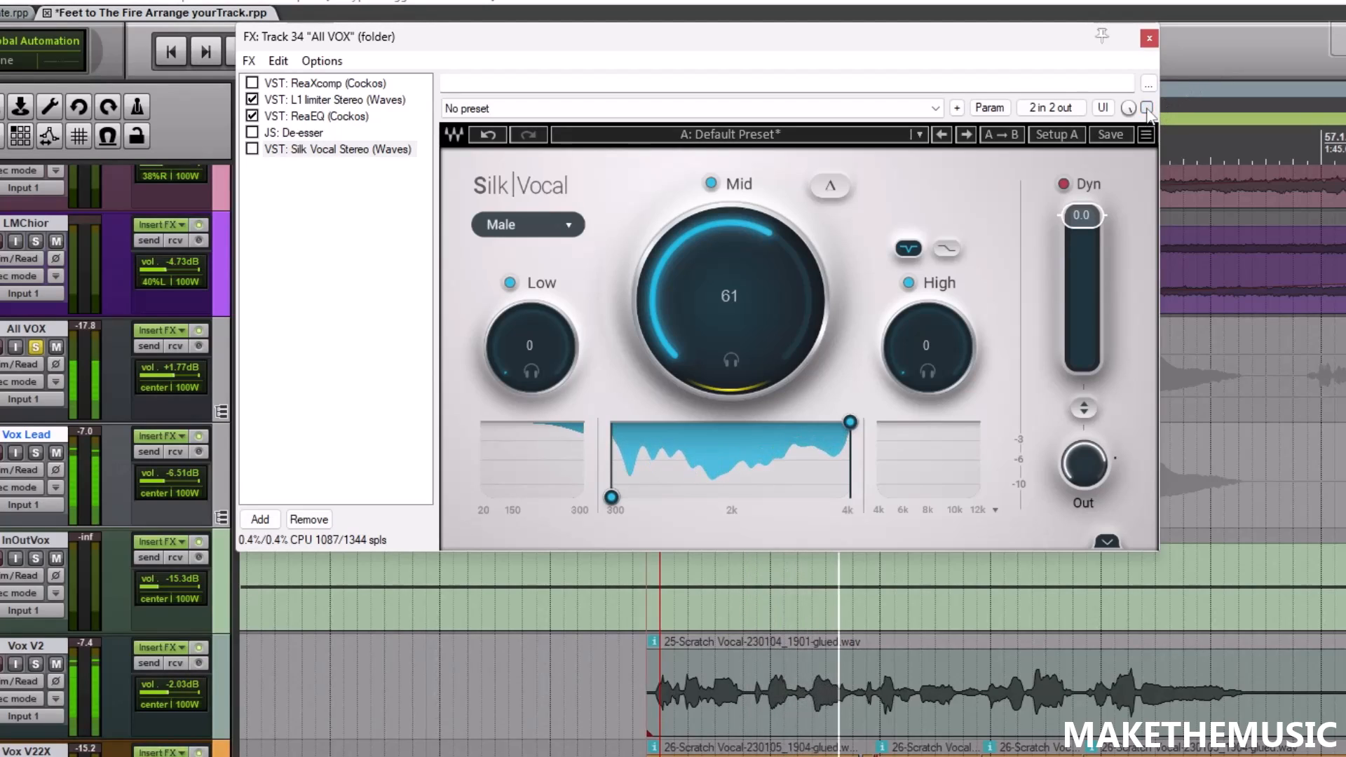
pyautogui.click(1146, 108)
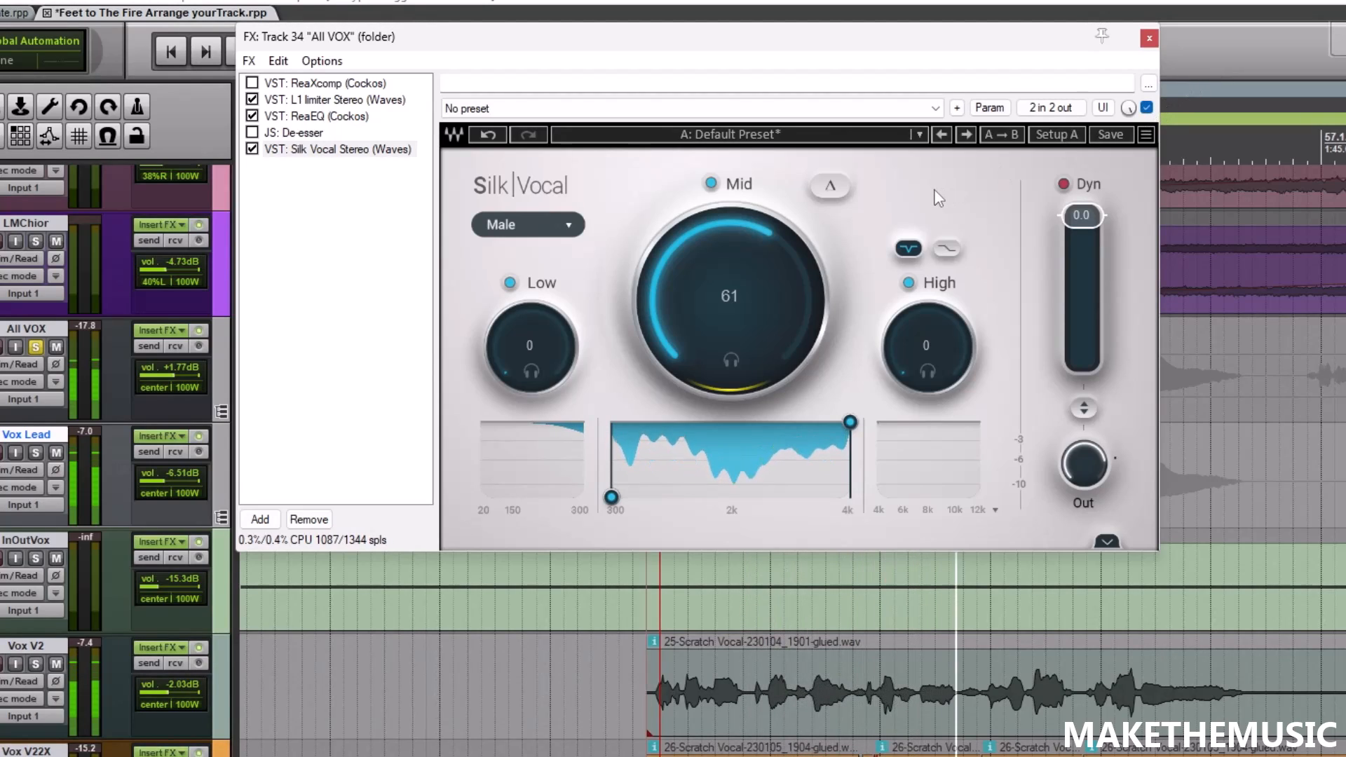
# Set Mid to 58, solo the mid band during playback while lowering its amount to about 8, and end the solo.
pyautogui.moveTo(778, 283); pyautogui.dragTo(778, 288)
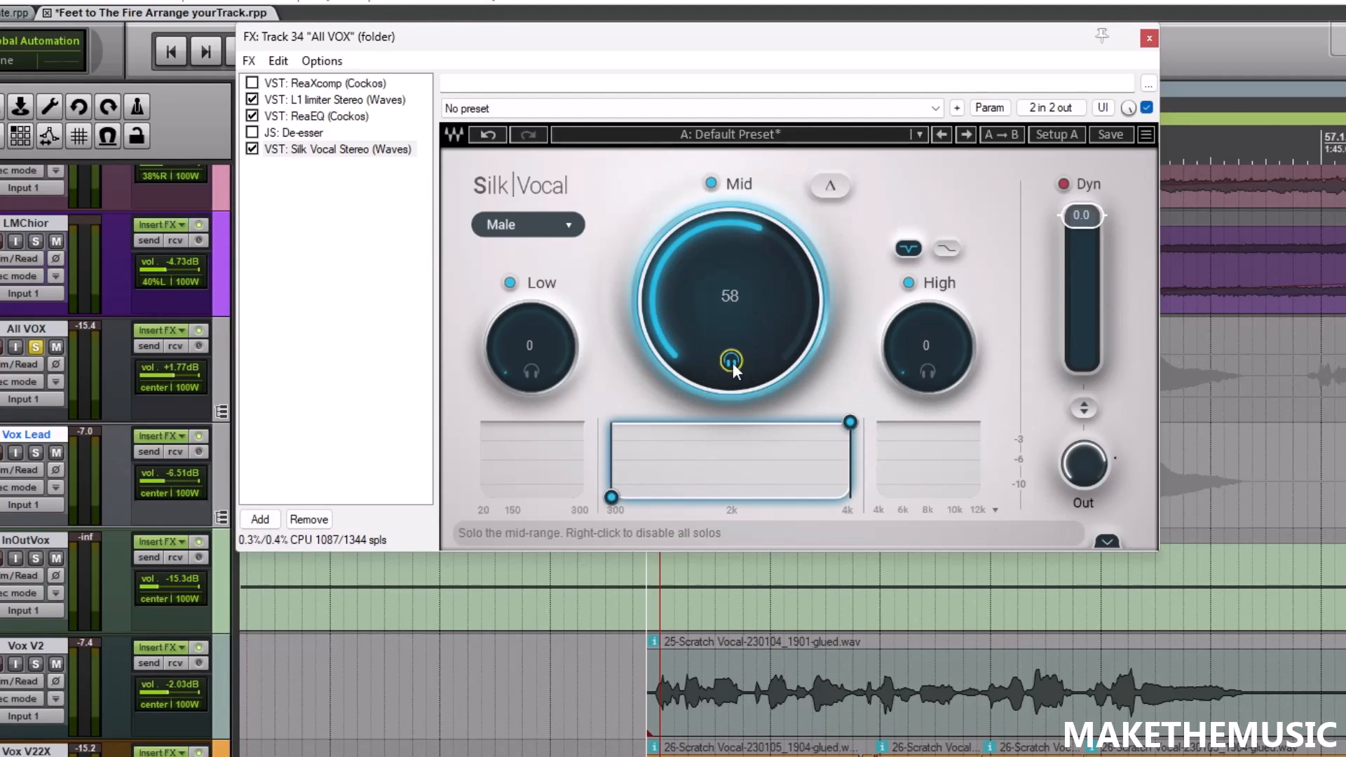
pyautogui.press('space')
pyautogui.moveTo(725, 253); pyautogui.dragTo(734, 342)
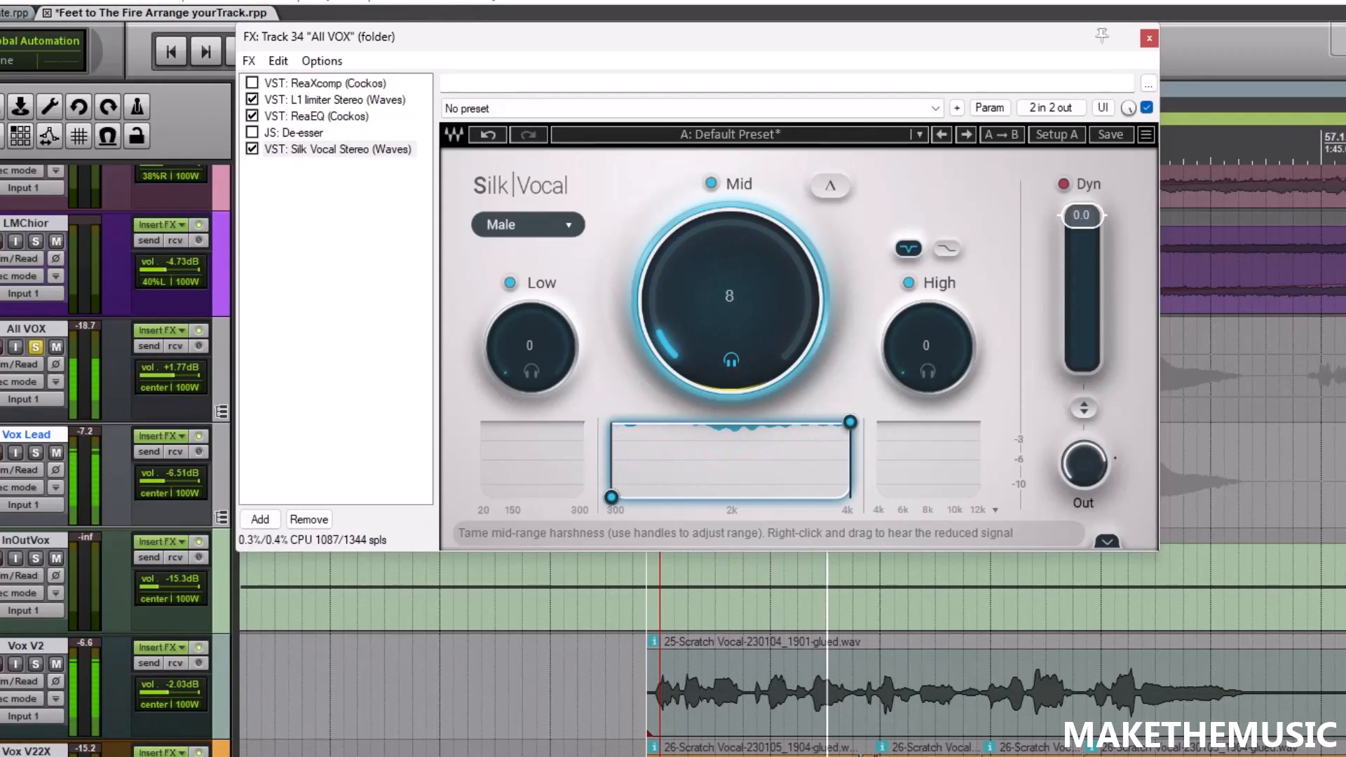
pyautogui.moveTo(717, 352); pyautogui.dragTo(708, 418)
pyautogui.click(732, 361)
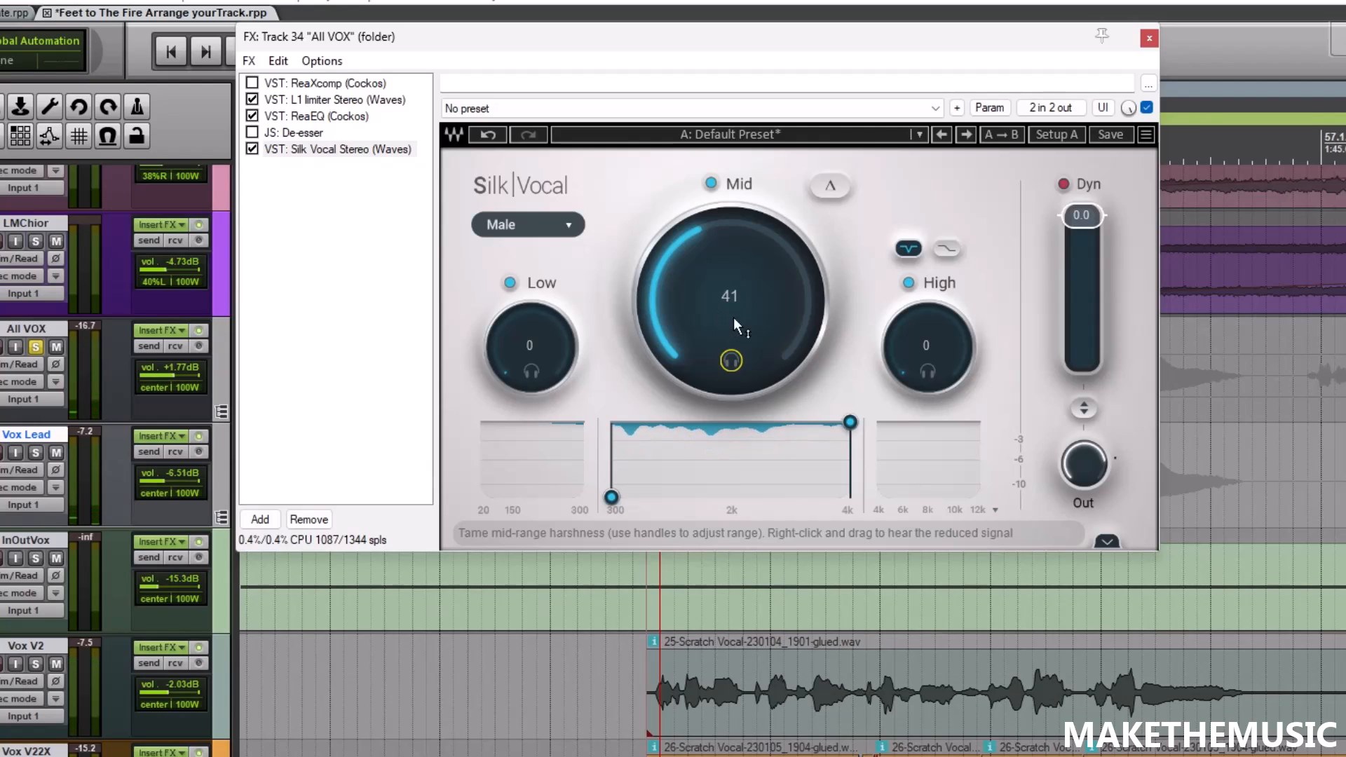
# Set Mid to 34 and High to 34, and audition the high band in solo.
pyautogui.moveTo(730, 312); pyautogui.dragTo(731, 324)
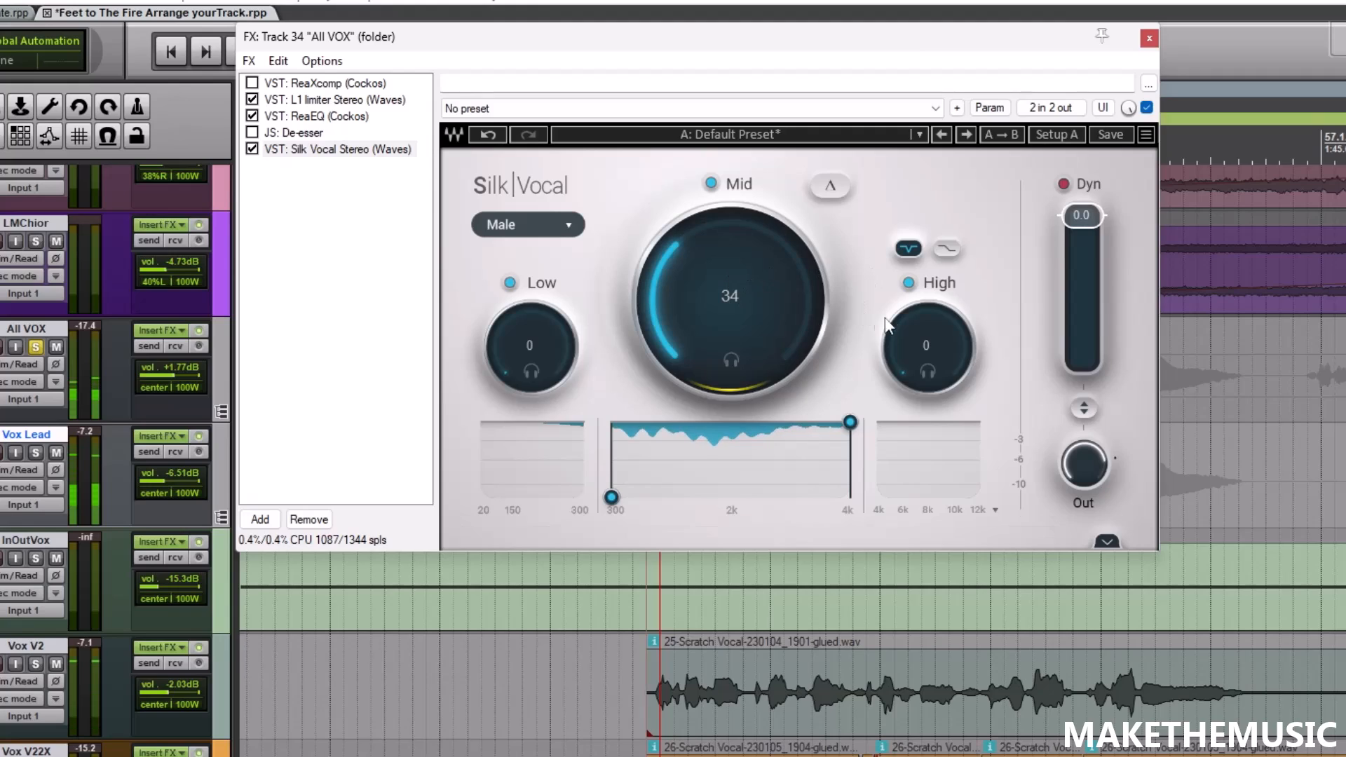
pyautogui.moveTo(916, 359); pyautogui.dragTo(917, 314)
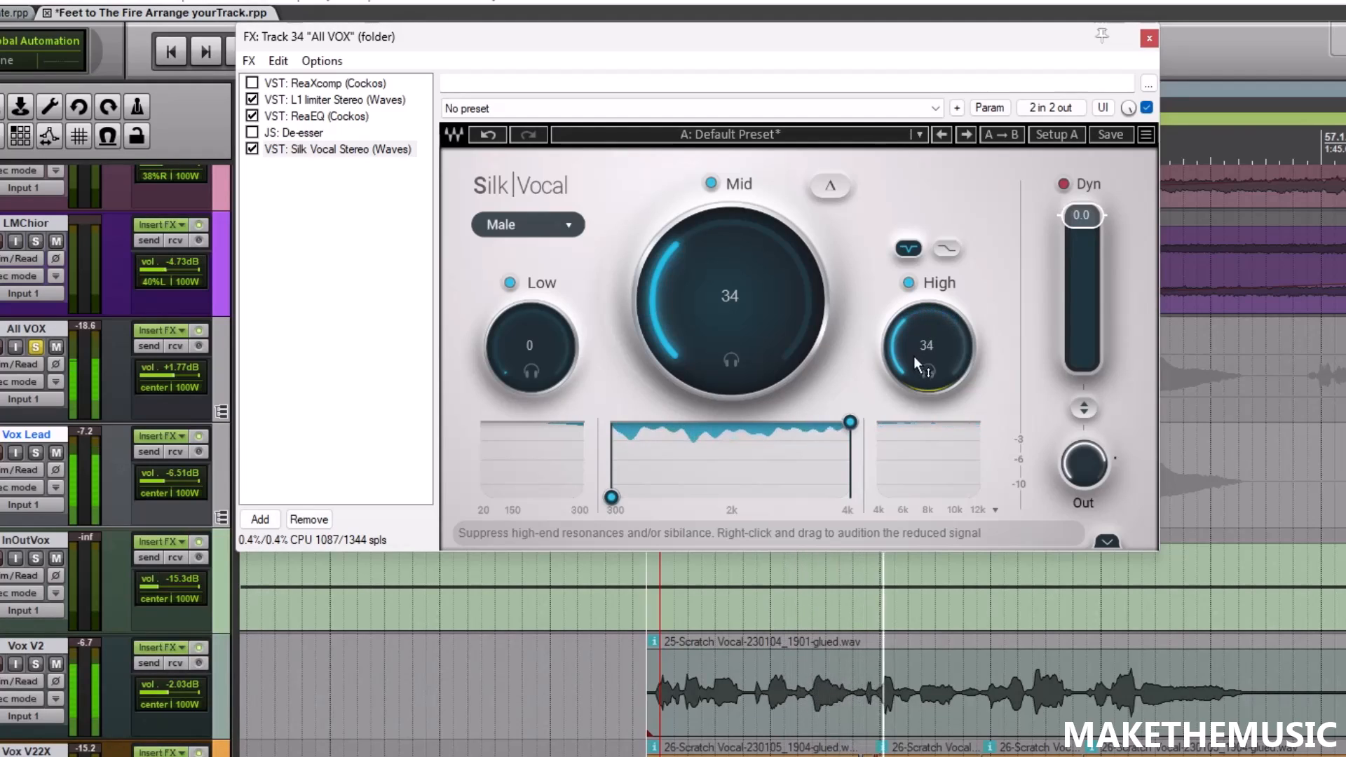
pyautogui.click(927, 370)
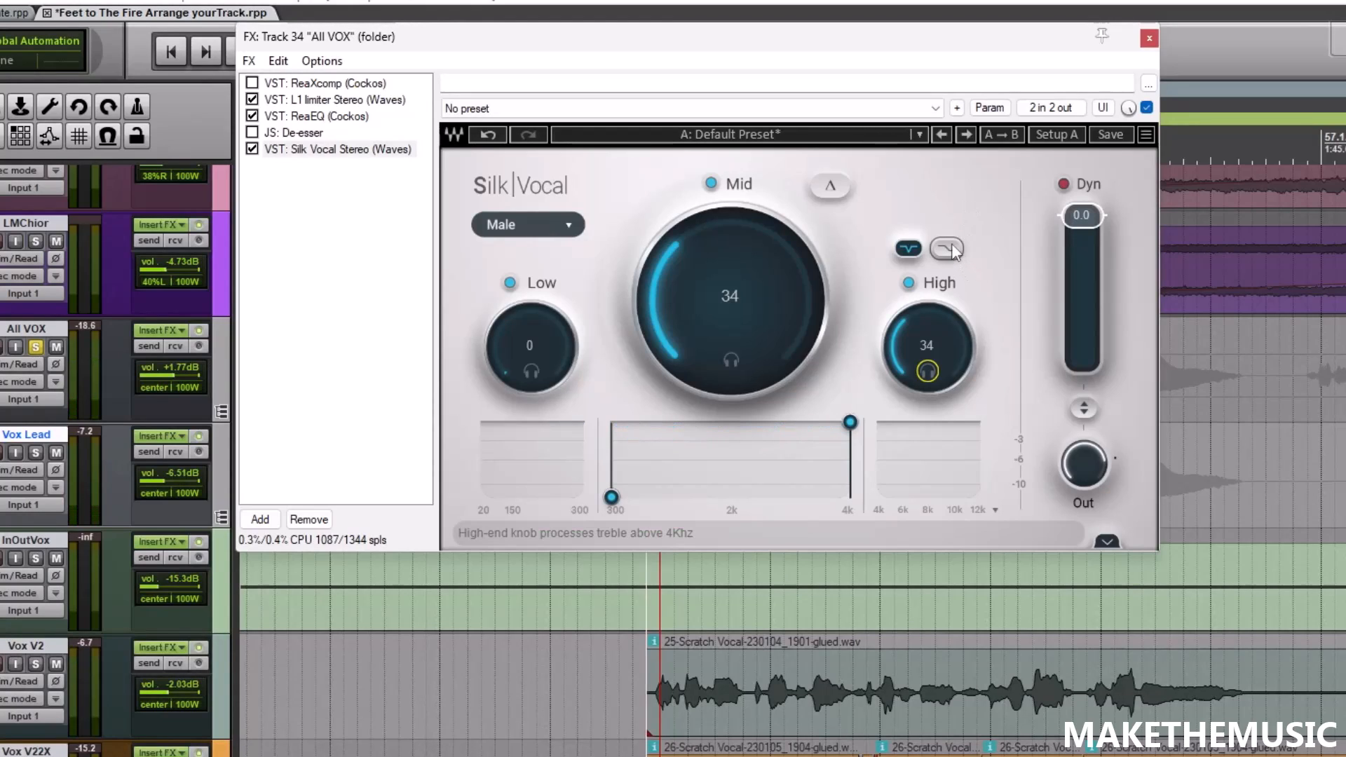
# Show Silk Vocal's extra controls and raise Precision toward Smooth while playing the later phrase of Verse 2.
pyautogui.click(1108, 541)
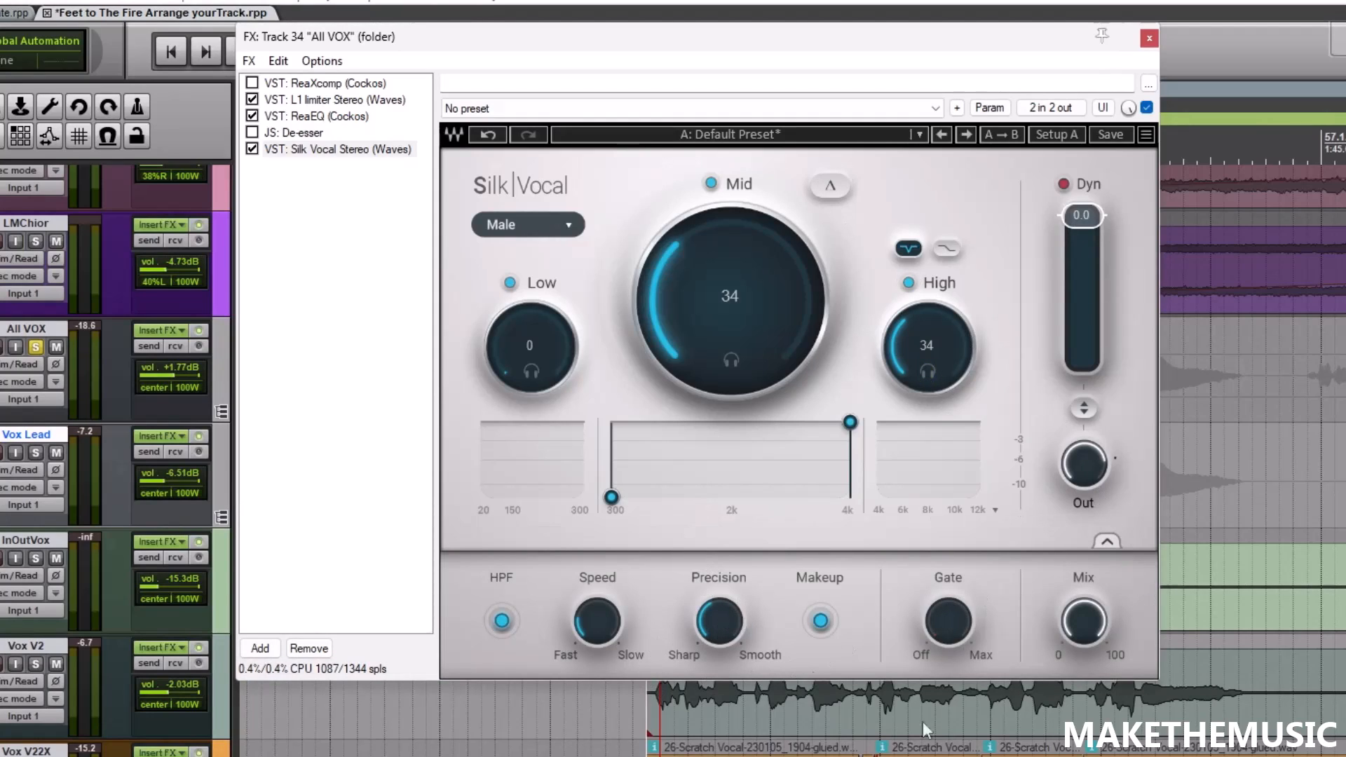
pyautogui.scroll(-3, 815, 681)
pyautogui.click(1330, 749)
pyautogui.scroll(5, 1330, 748)
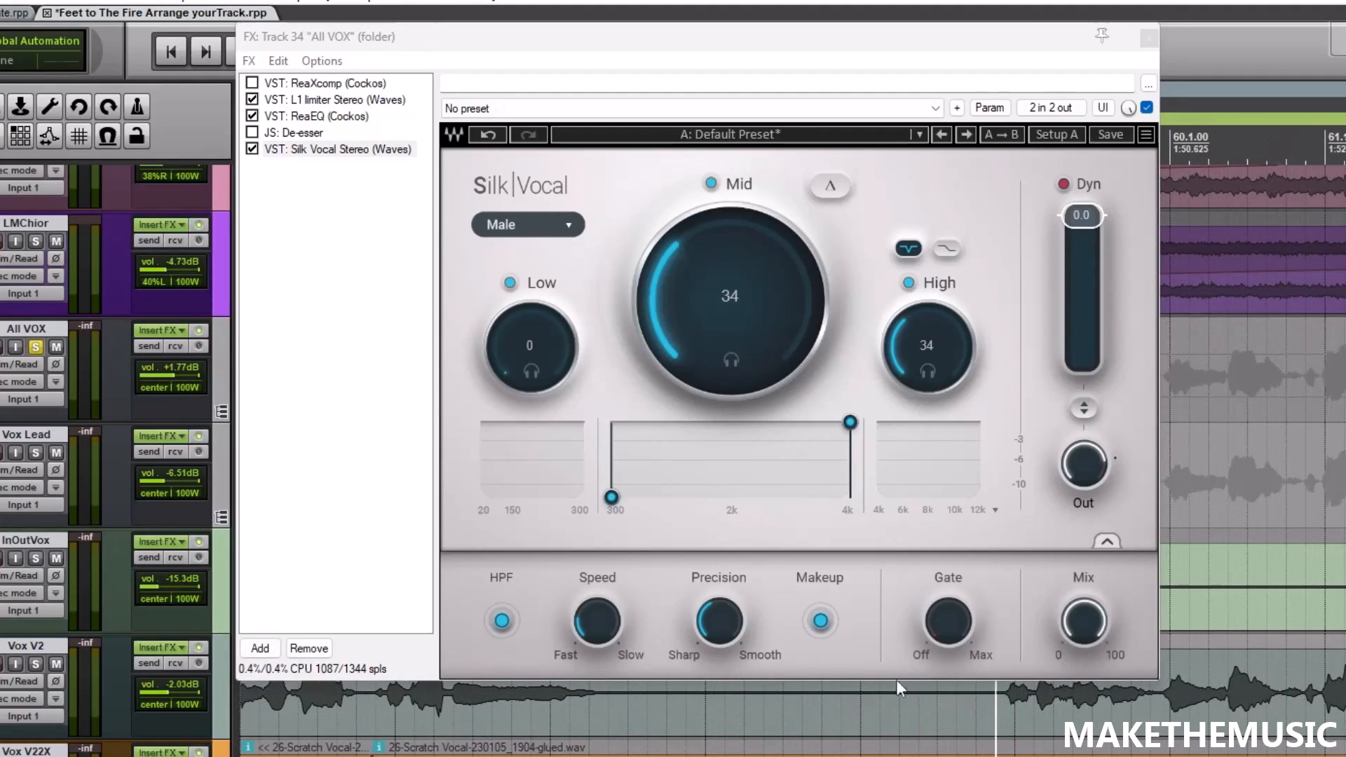
pyautogui.press('space')
pyautogui.moveTo(717, 635); pyautogui.dragTo(716, 602)
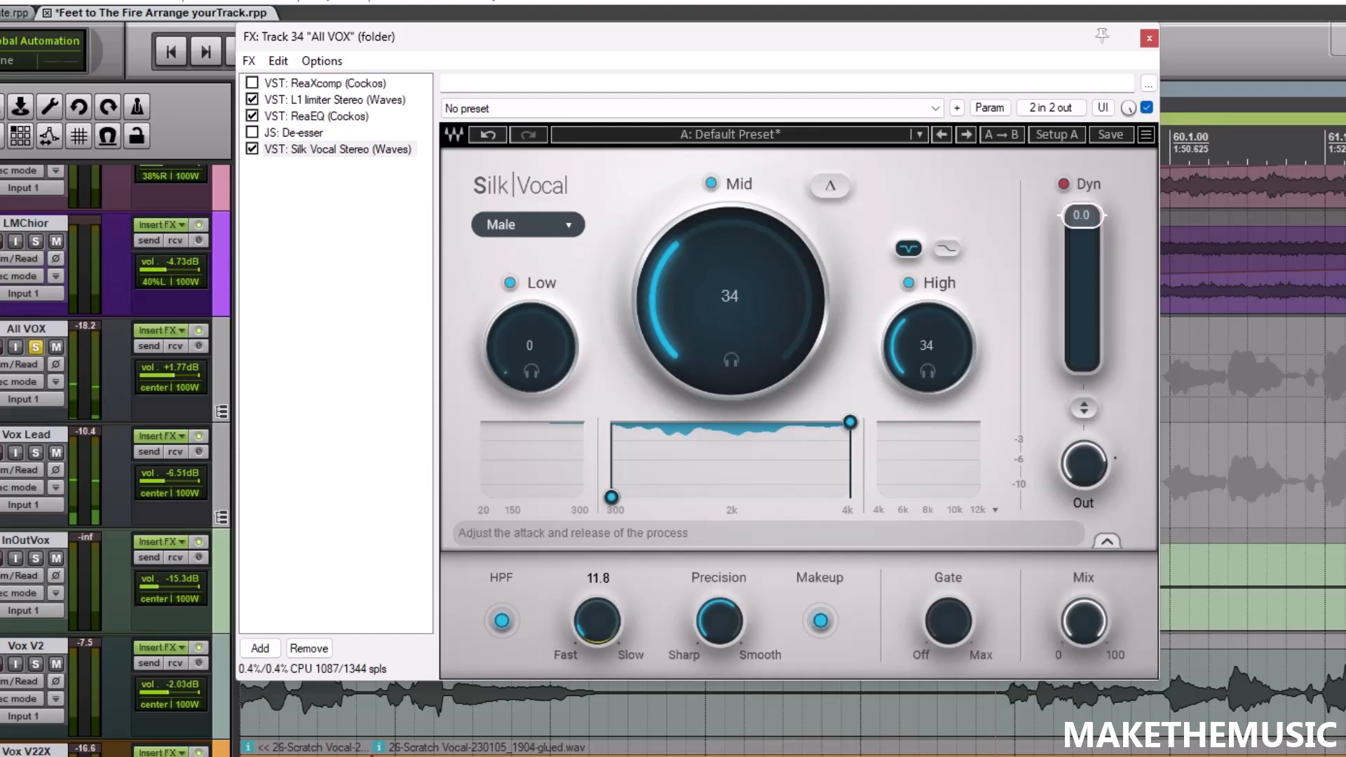
# Fine-tune Silk Vocal's Speed to about 11.8 and play the chorus vocals from around bar 68.
pyautogui.moveTo(597, 622)
pyautogui.mouseDown()
pyautogui.moveTo(597, 587)
pyautogui.moveTo(601, 625)
pyautogui.mouseUp()
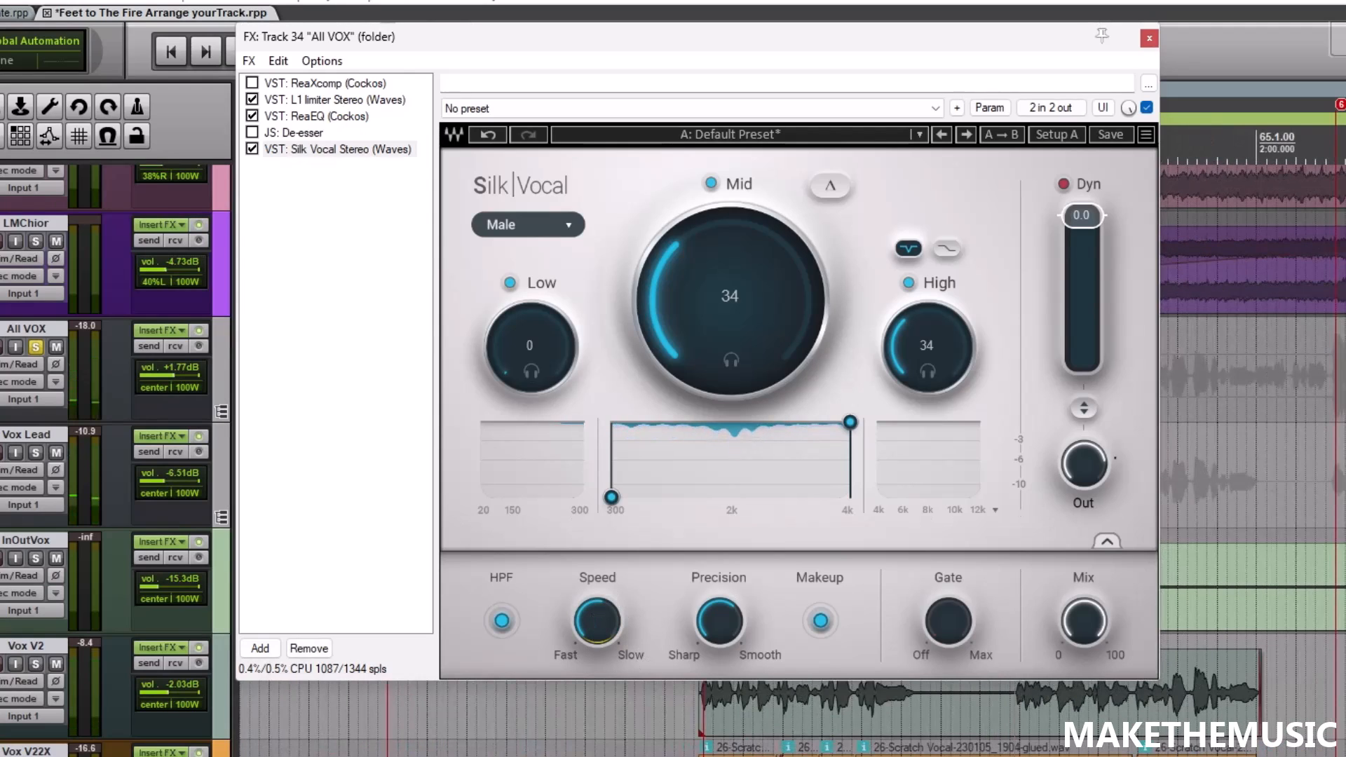
pyautogui.click(1340, 734)
pyautogui.hscroll(-5, 1340, 734)
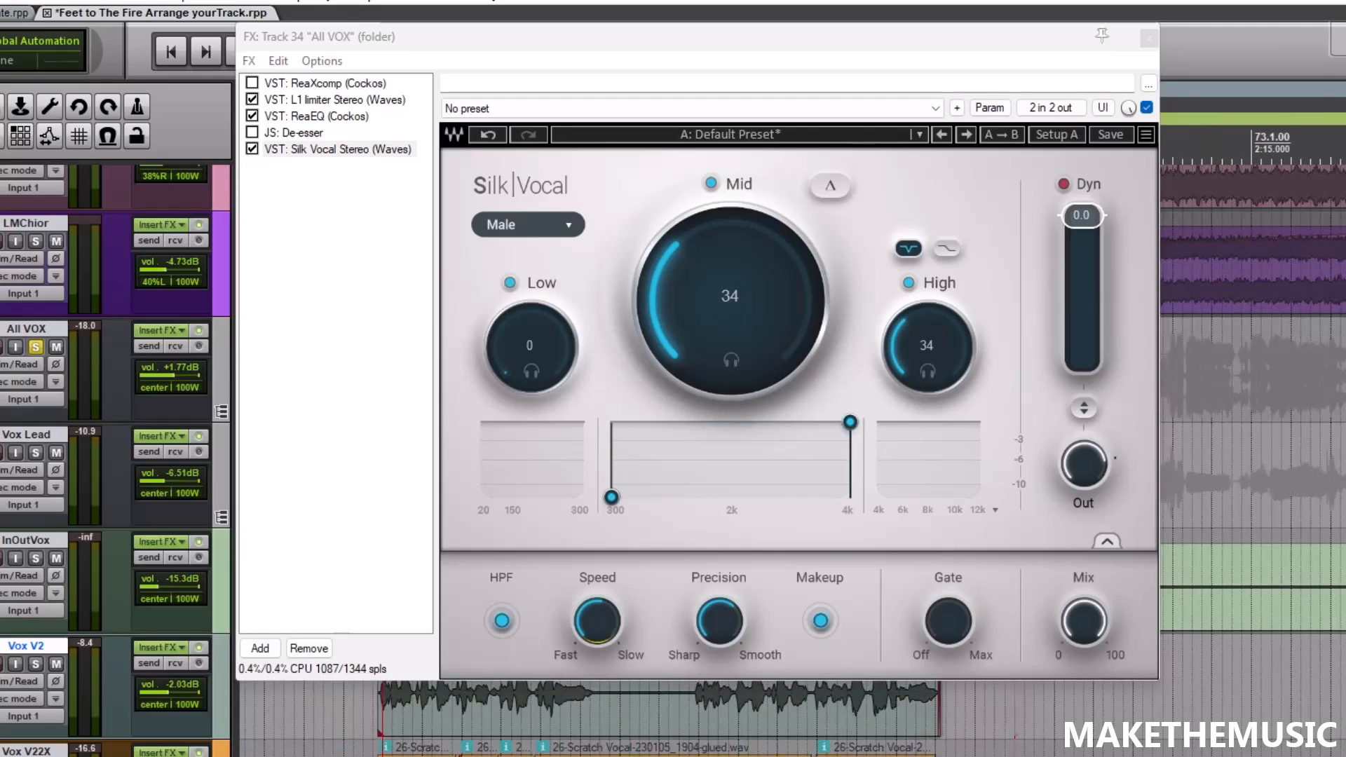
pyautogui.scroll(7, 1338, 709)
pyautogui.press('space')
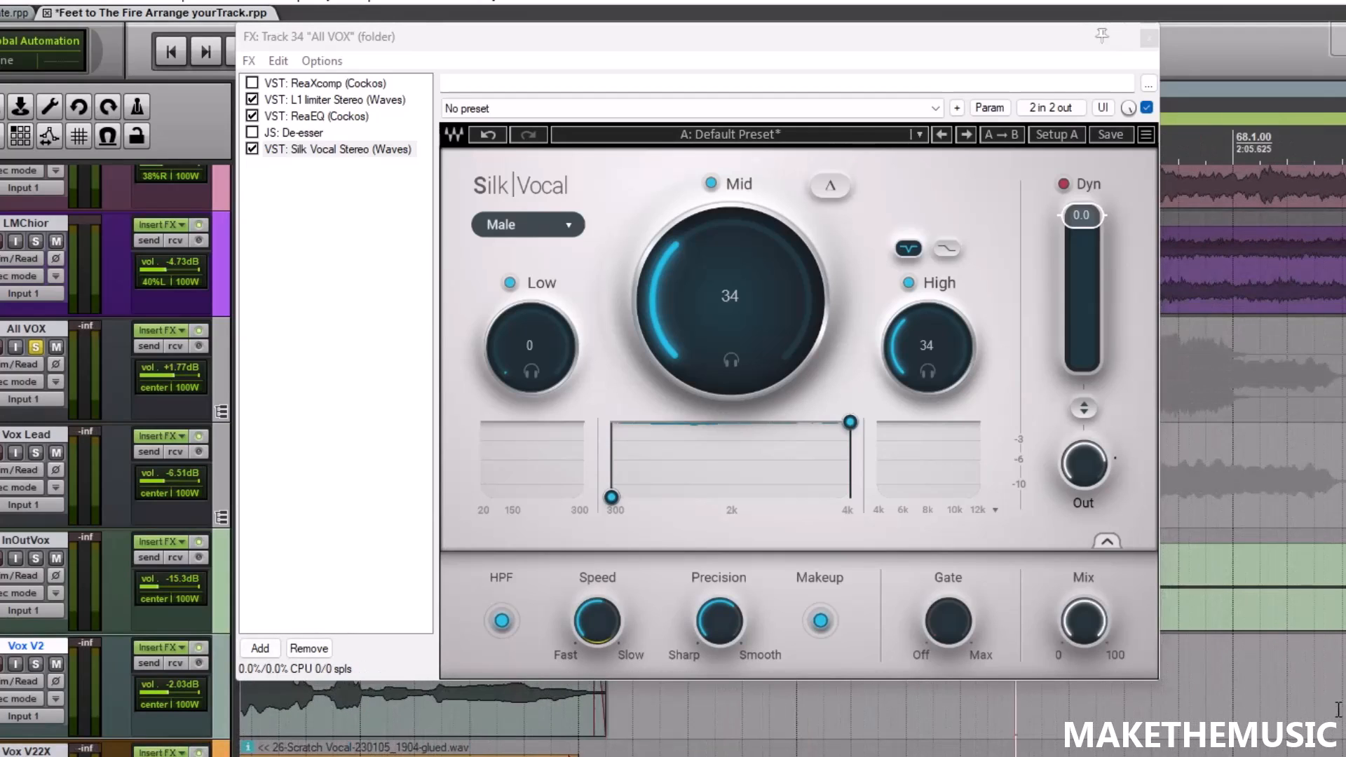
pyautogui.scroll(-3, 1232, 720)
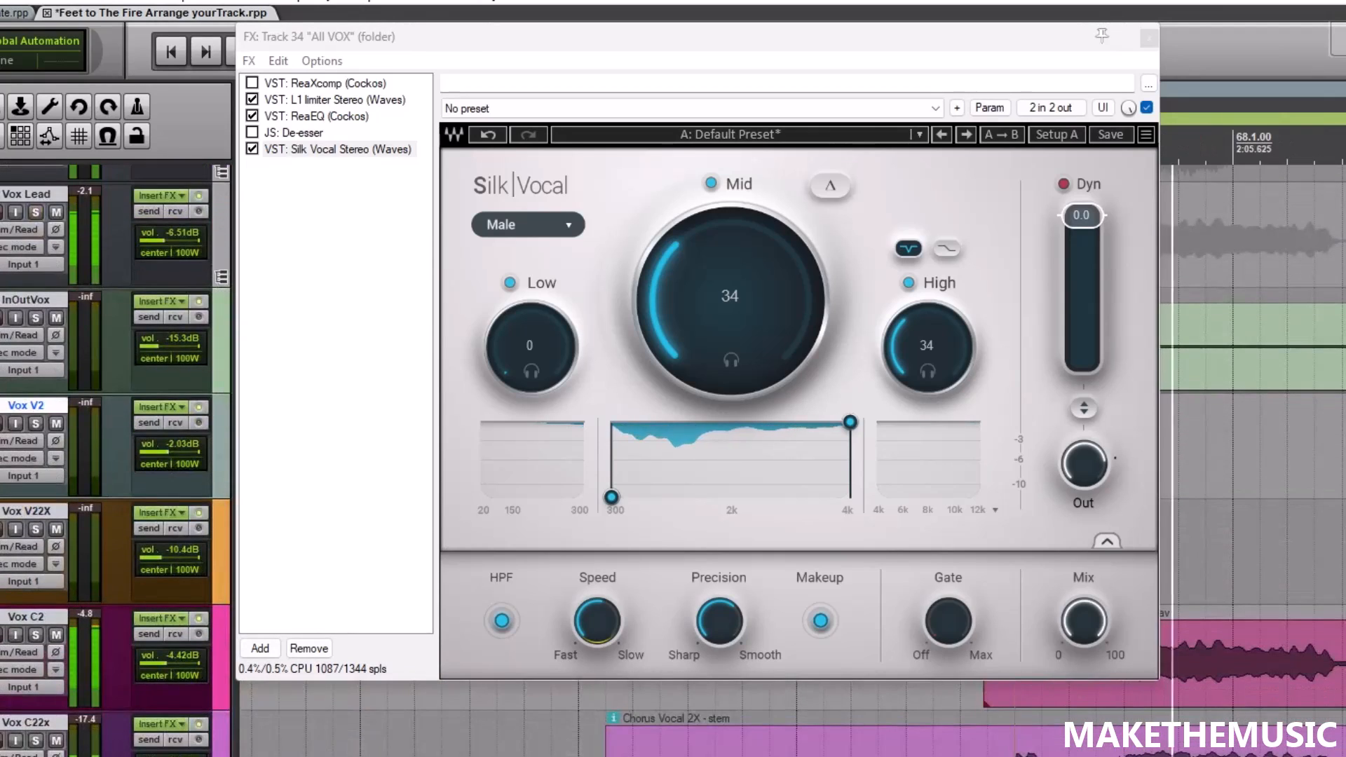
pyautogui.scroll(-4, 1232, 720)
# Set Mid to 35, High to 40 and the Dyn fader to -11.8 while the chorus vocals play.
pyautogui.moveTo(761, 333); pyautogui.dragTo(761, 320)
pyautogui.moveTo(932, 351); pyautogui.dragTo(932, 332)
pyautogui.moveTo(761, 320); pyautogui.dragTo(761, 331)
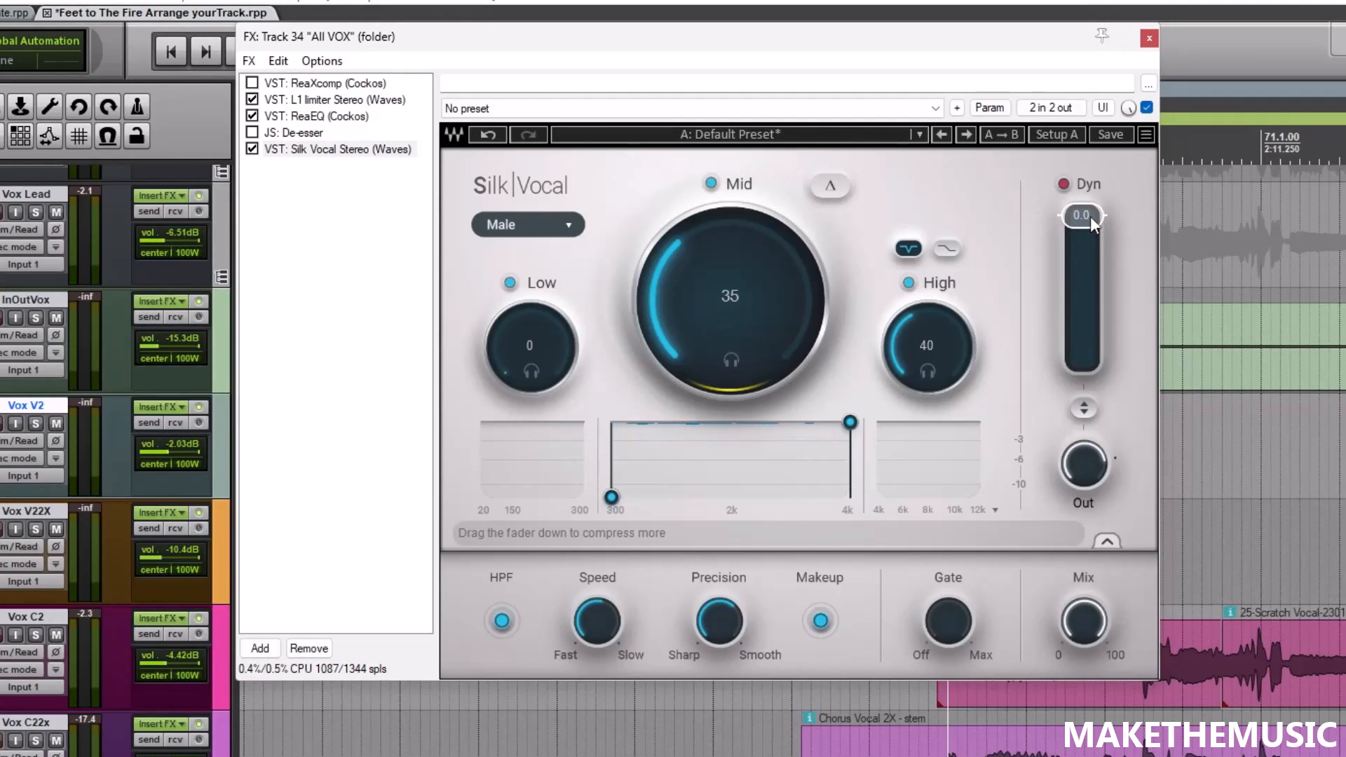
pyautogui.moveTo(1085, 221); pyautogui.dragTo(1082, 263)
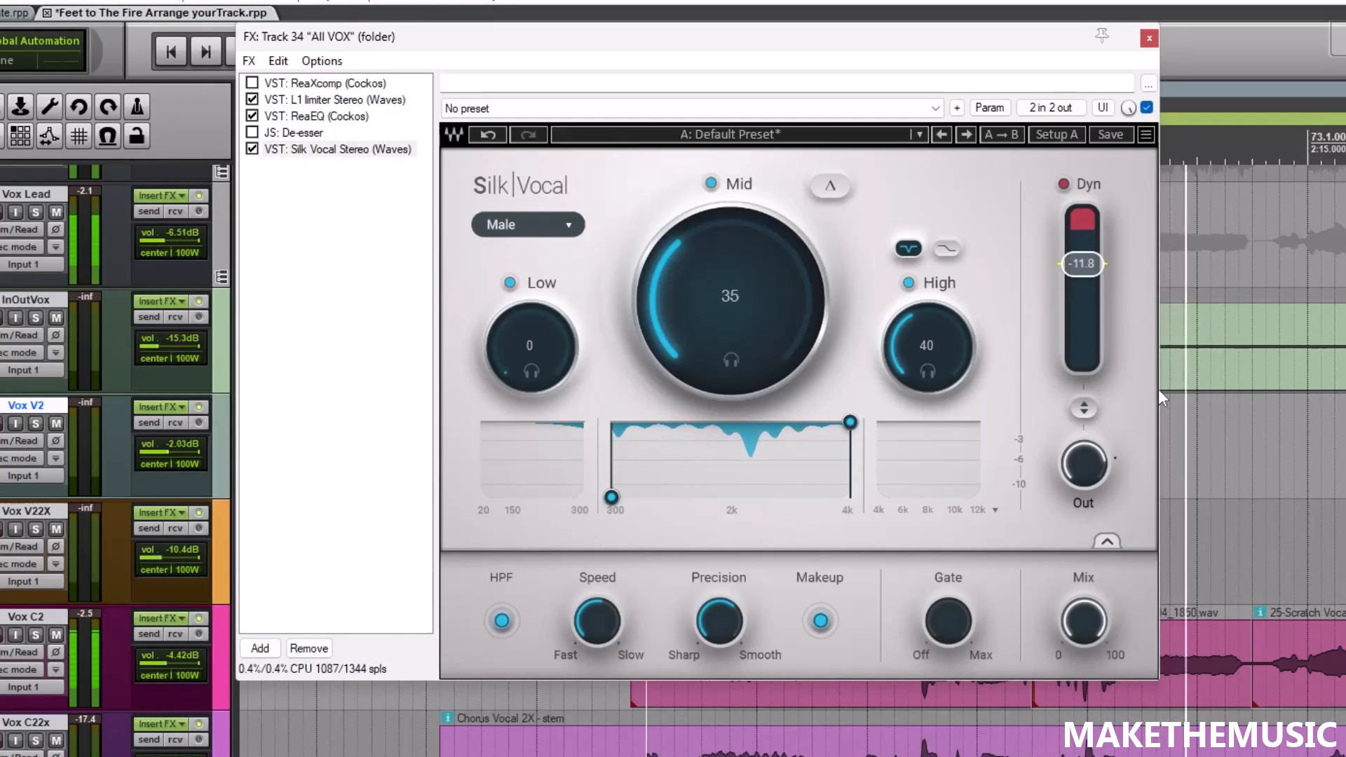
# Load Joe Chicarelli's Basic Male Vocal preset in Silk Vocal and audition it on the chorus vocals.
pyautogui.click(774, 134)
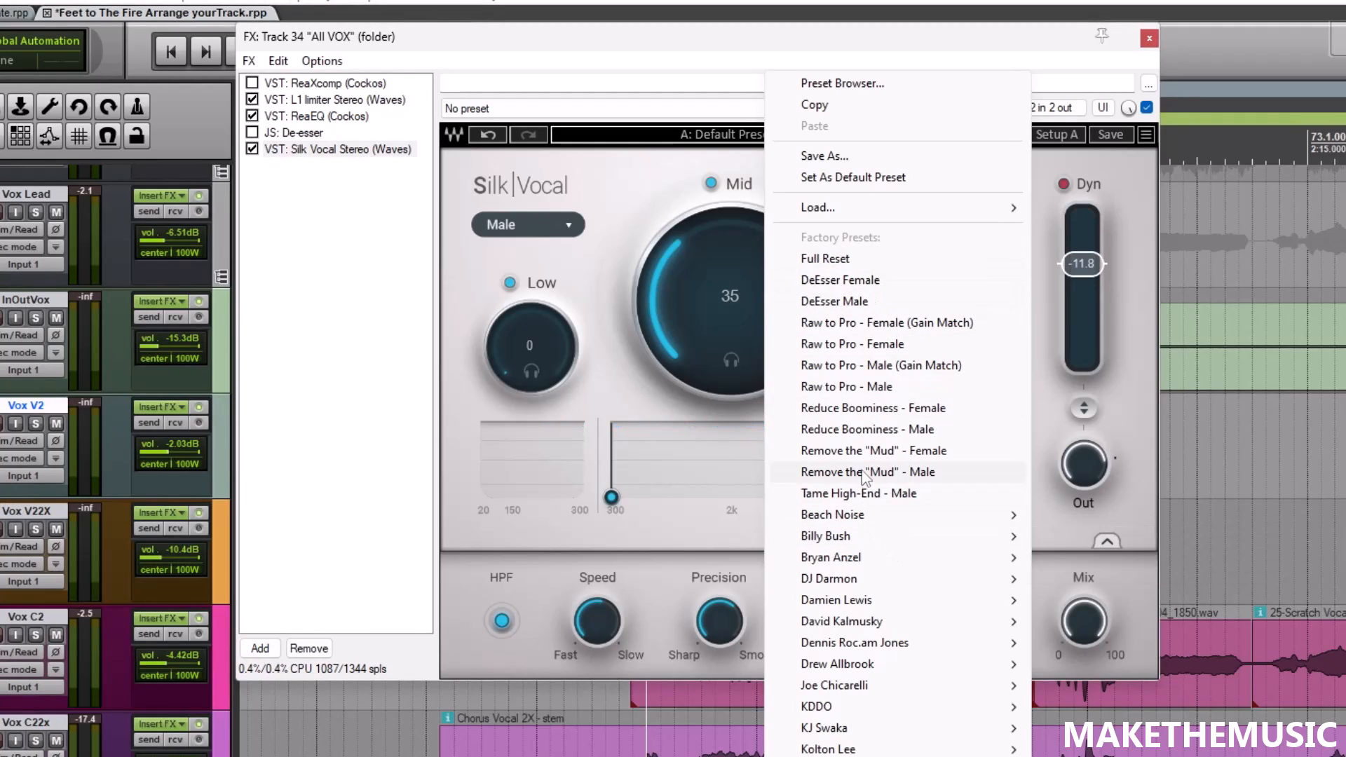
pyautogui.moveTo(869, 663)
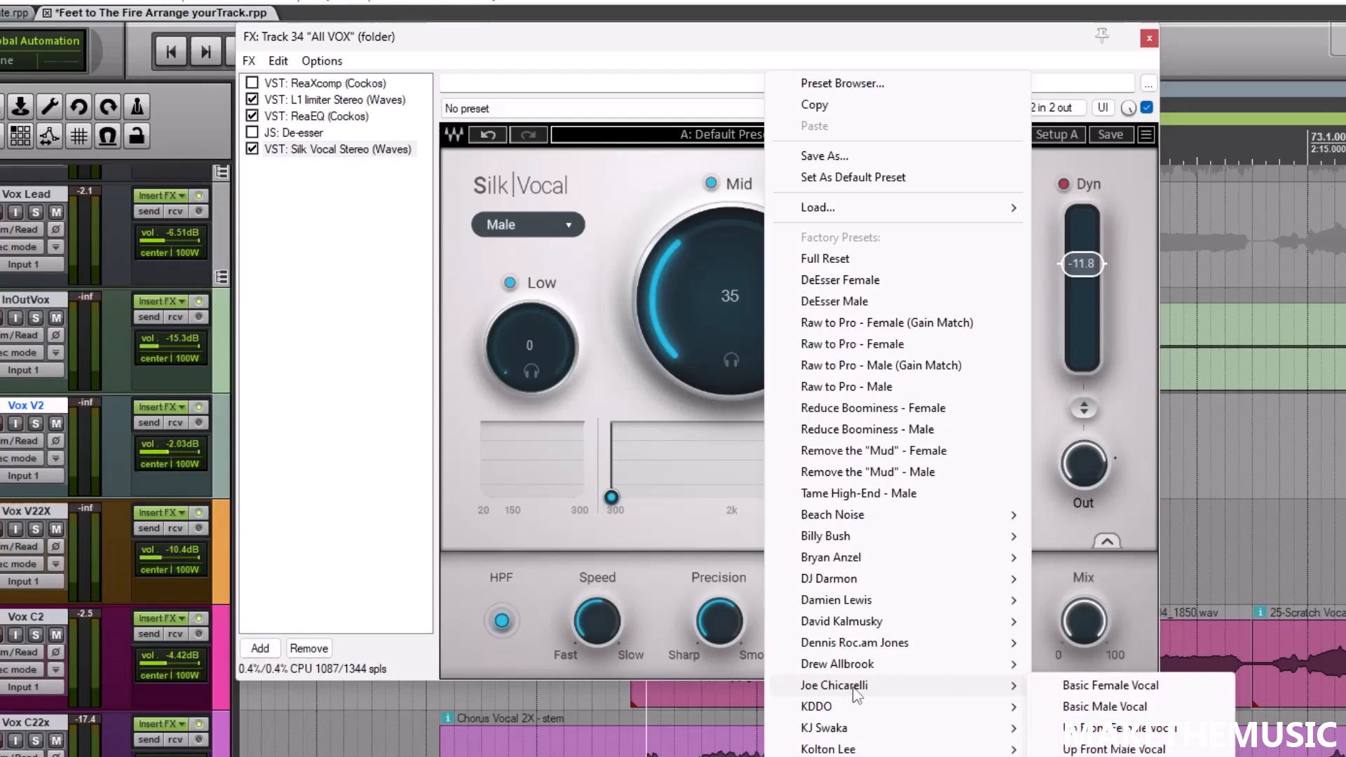
pyautogui.click(1085, 705)
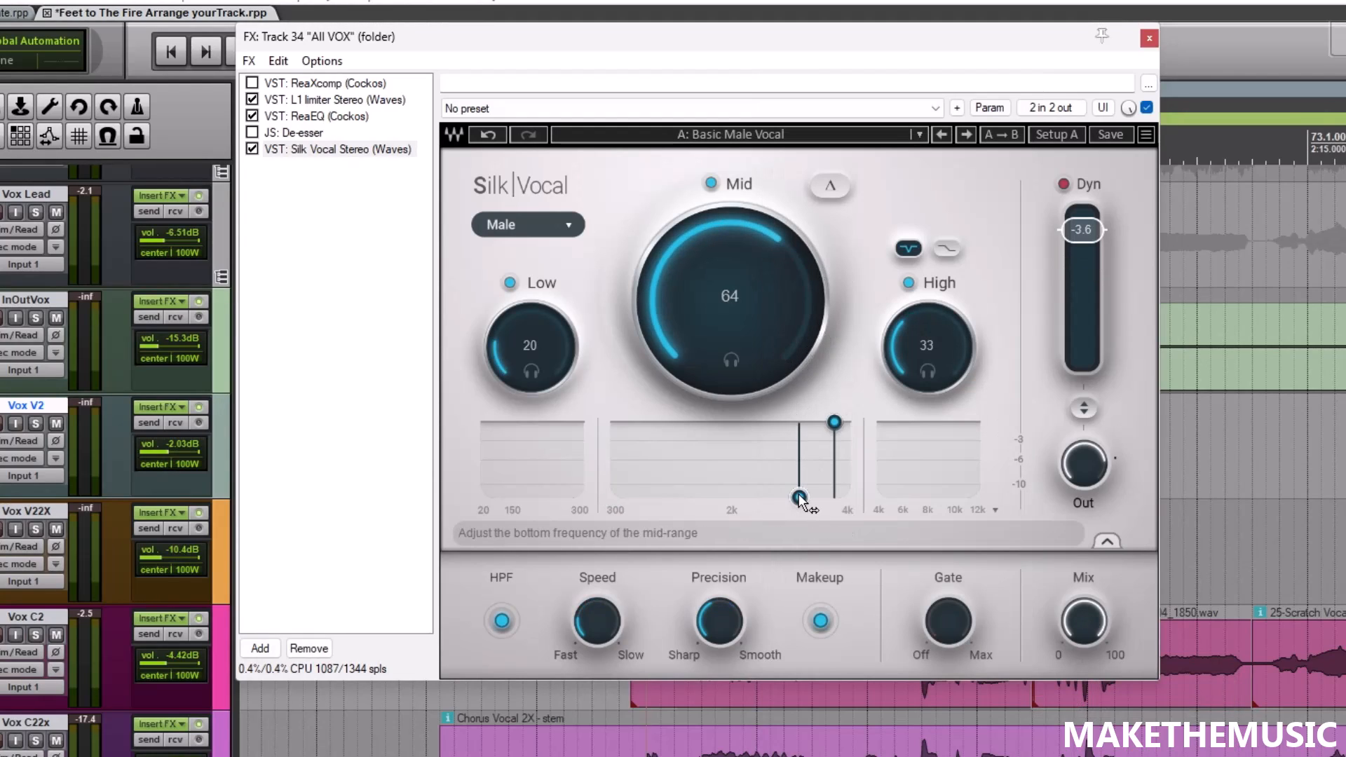
pyautogui.scroll(-3, 1325, 413)
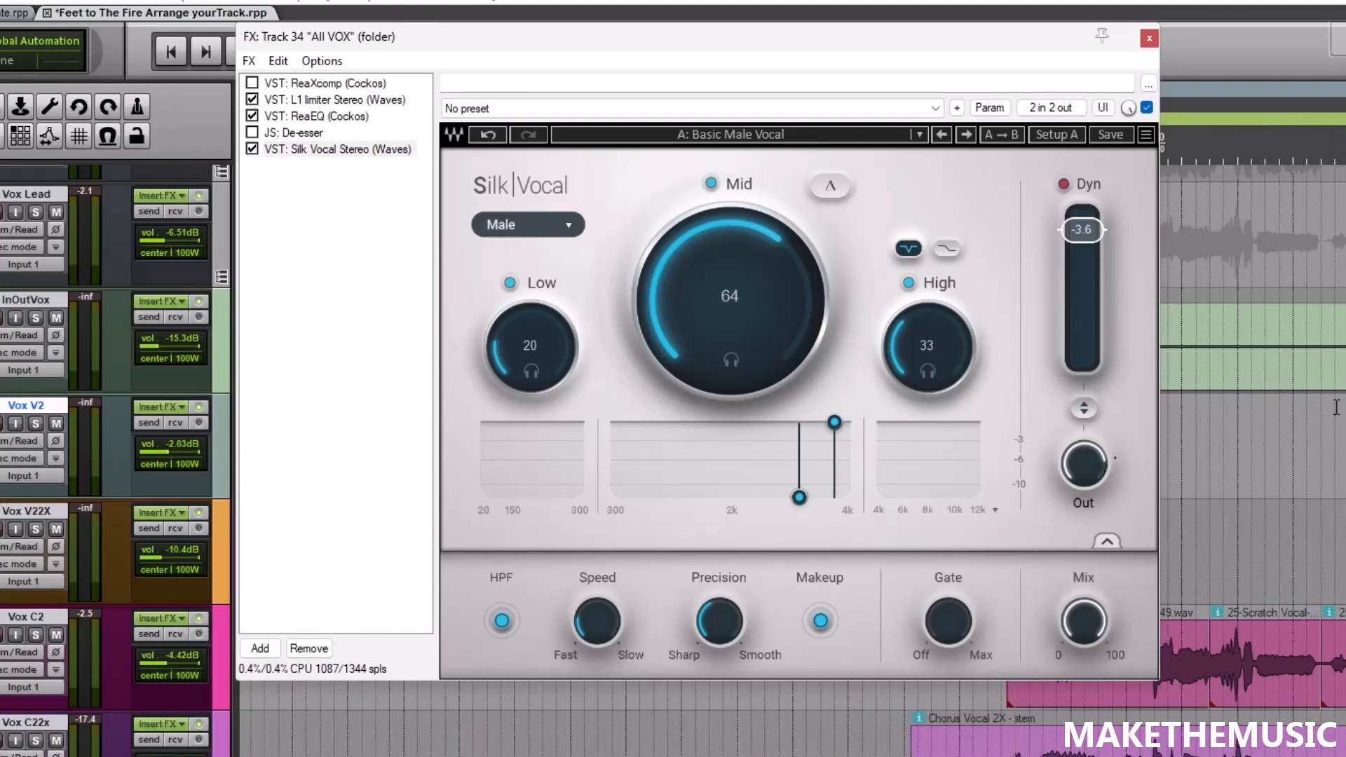
pyautogui.scroll(4, 1325, 407)
pyautogui.press('space')
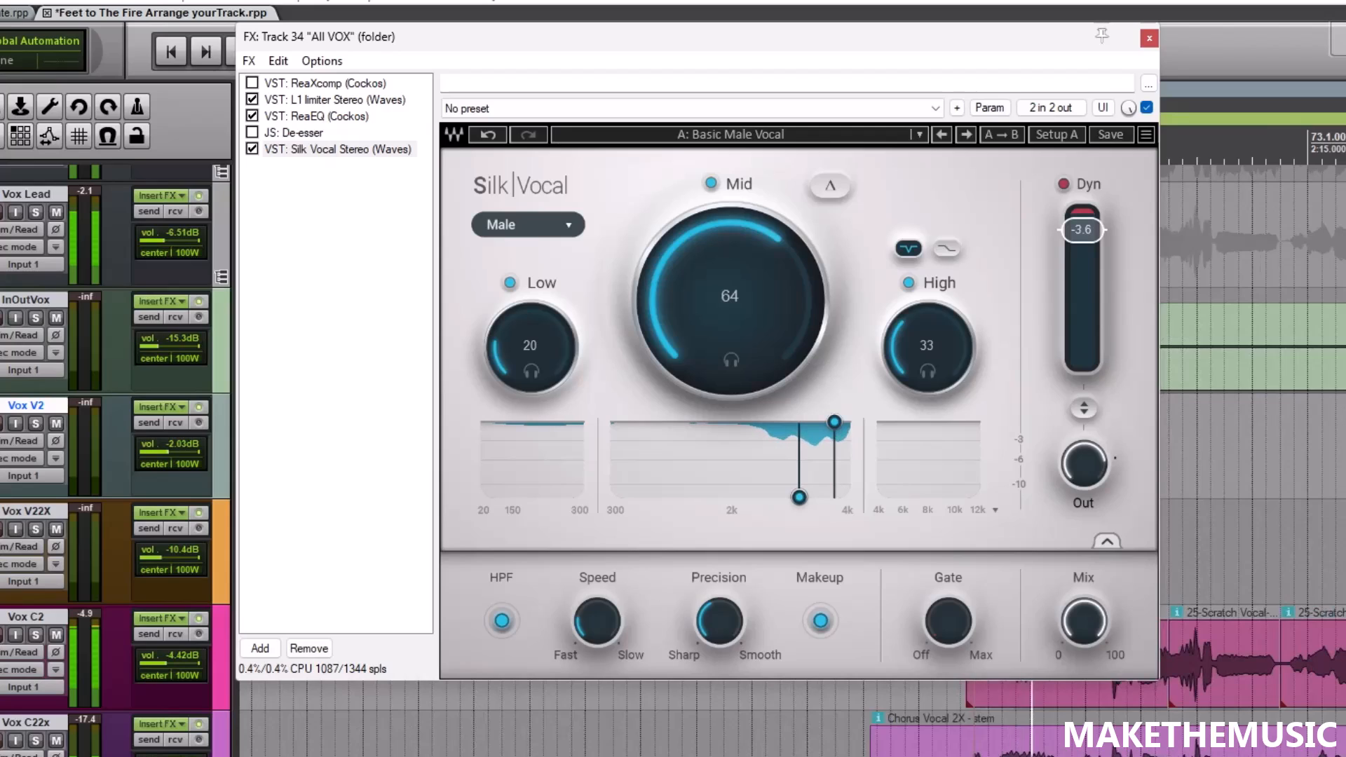
# Load the factory preset Raw to Pro - Male (Gain Match) and audition it on the chorus vocals.
pyautogui.click(789, 137)
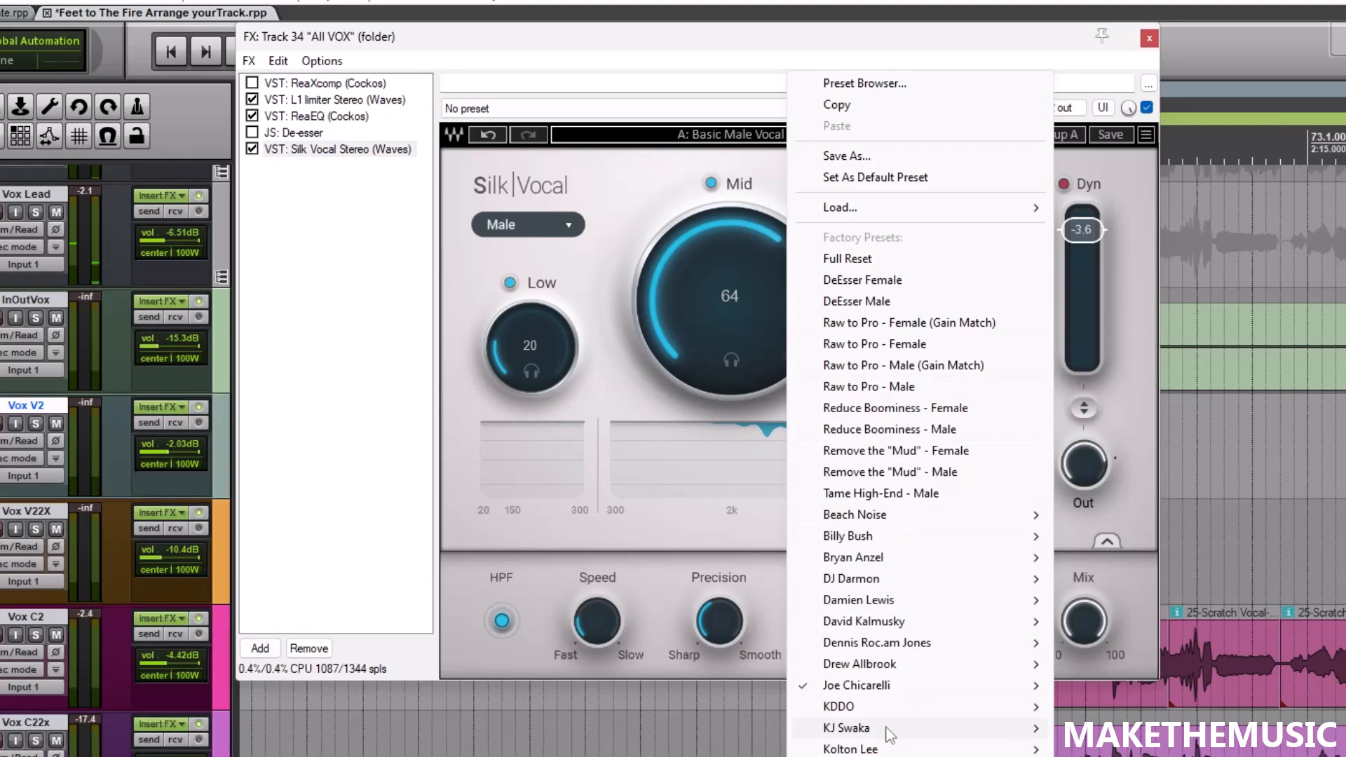
pyautogui.moveTo(888, 734)
pyautogui.moveTo(880, 522)
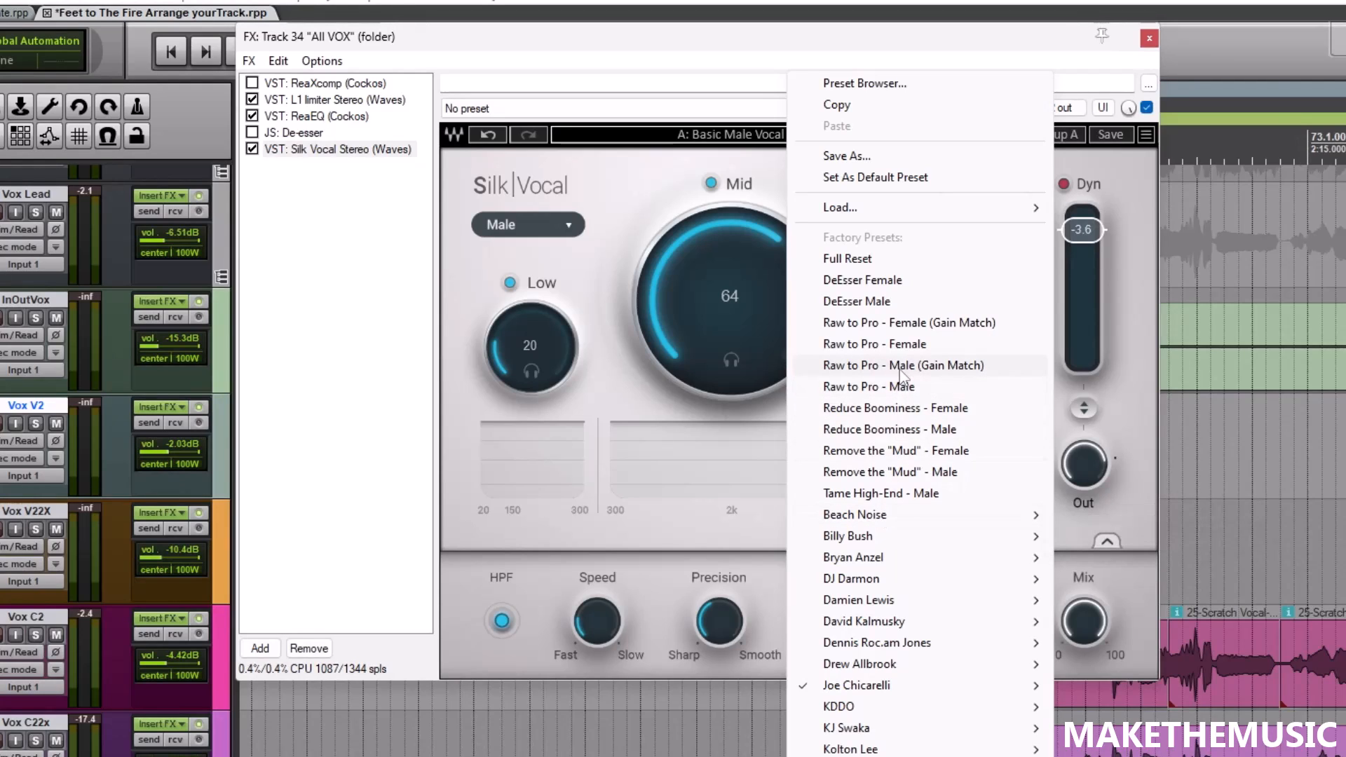
pyautogui.click(936, 366)
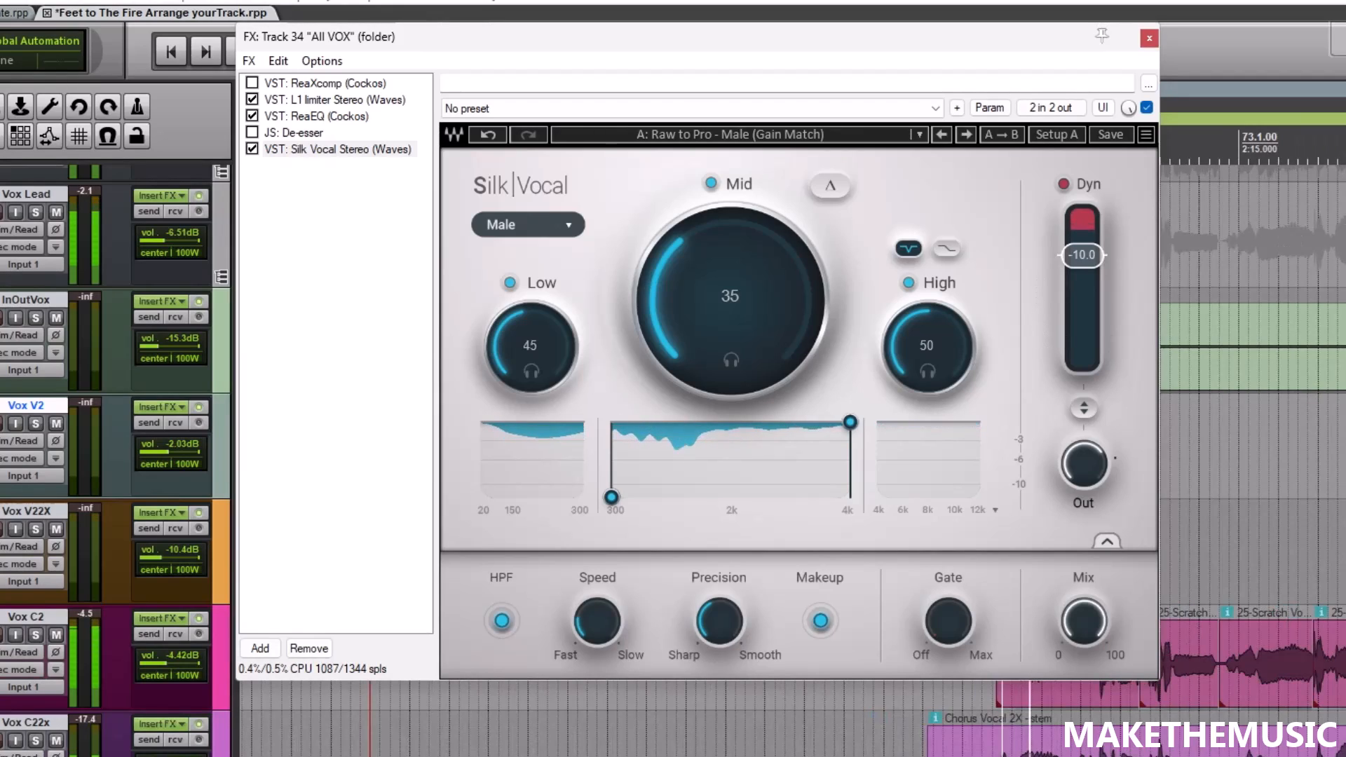
pyautogui.hscroll(3, 1252, 420)
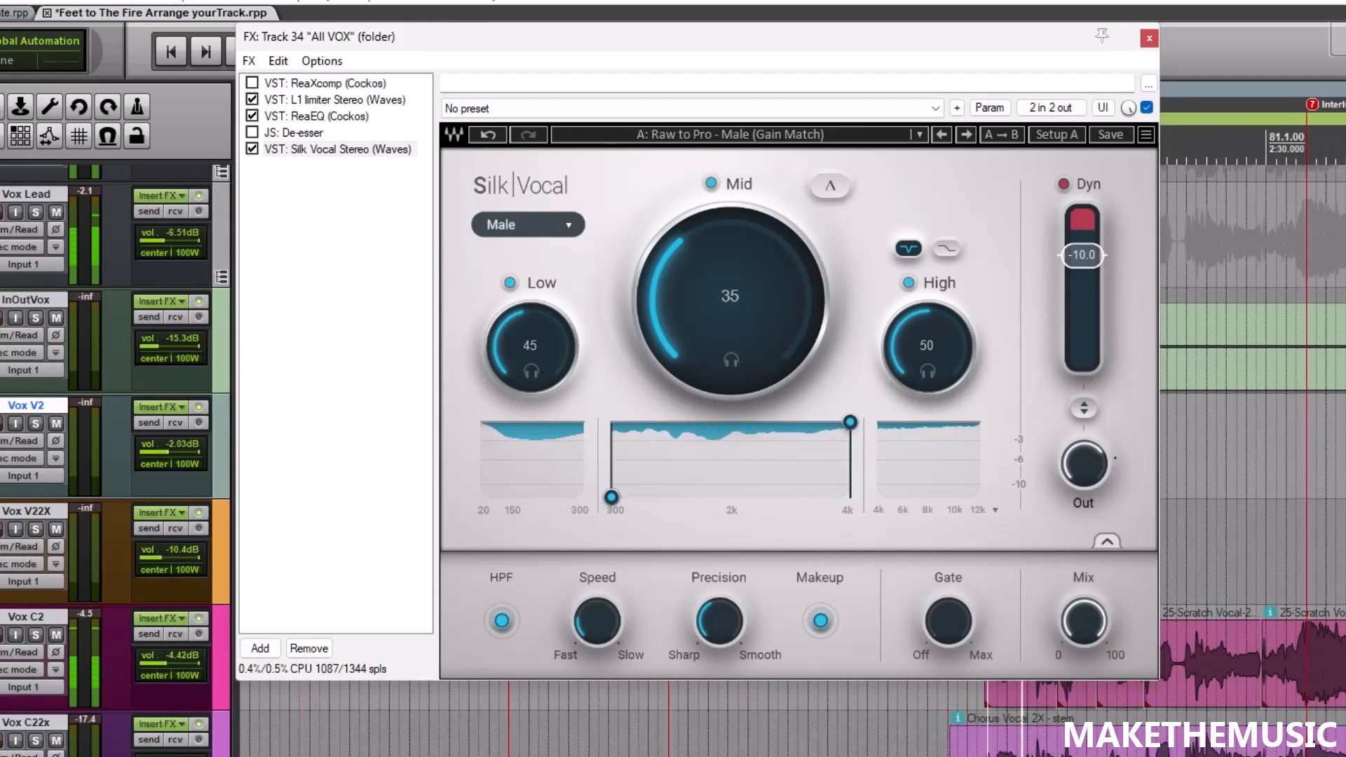
pyautogui.hscroll(4, 1252, 420)
pyautogui.scroll(4, 1253, 420)
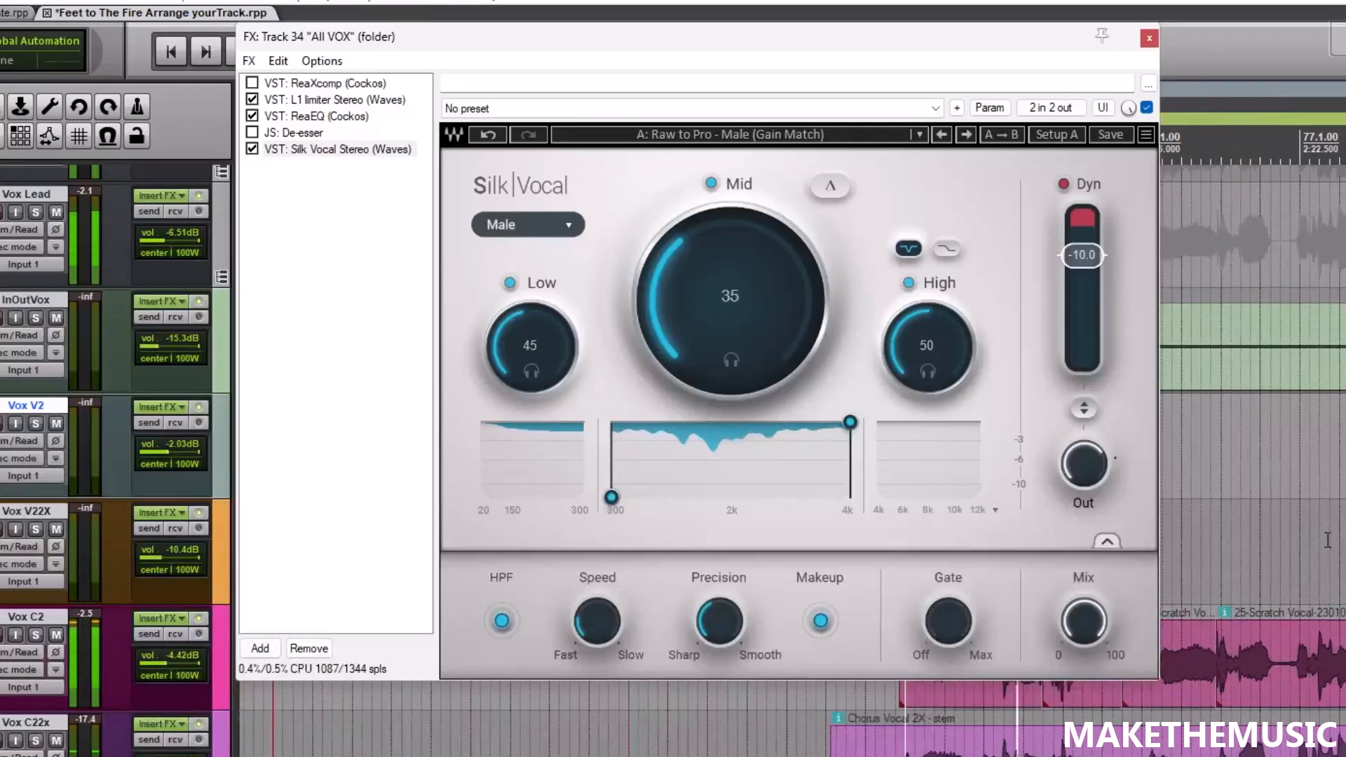
# Follow the vocal playback toward bar 84 and compare it with Silk Vocal bypassed and active.
pyautogui.click(1252, 420)
pyautogui.hscroll(3, 1252, 421)
pyautogui.scroll(2, 1253, 421)
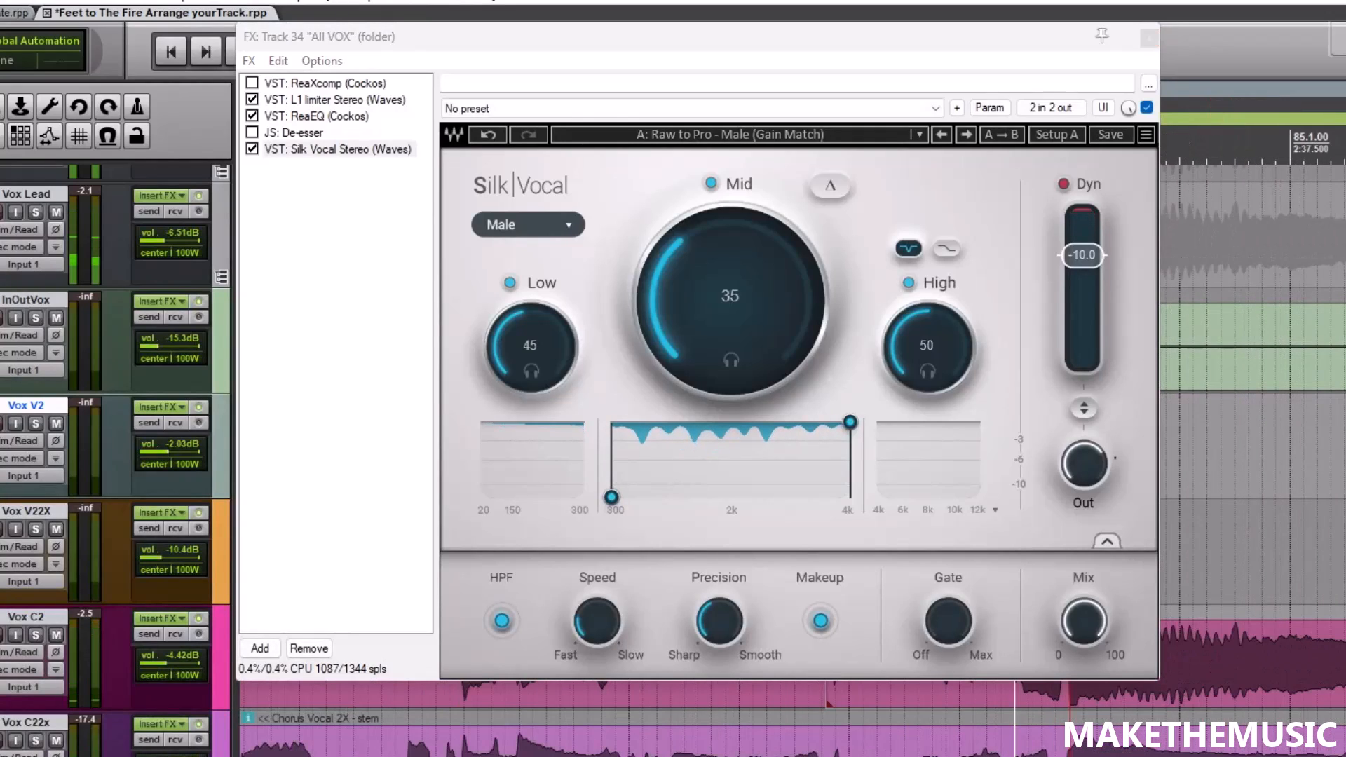
pyautogui.hscroll(1, 1253, 421)
pyautogui.scroll(-2, 1252, 420)
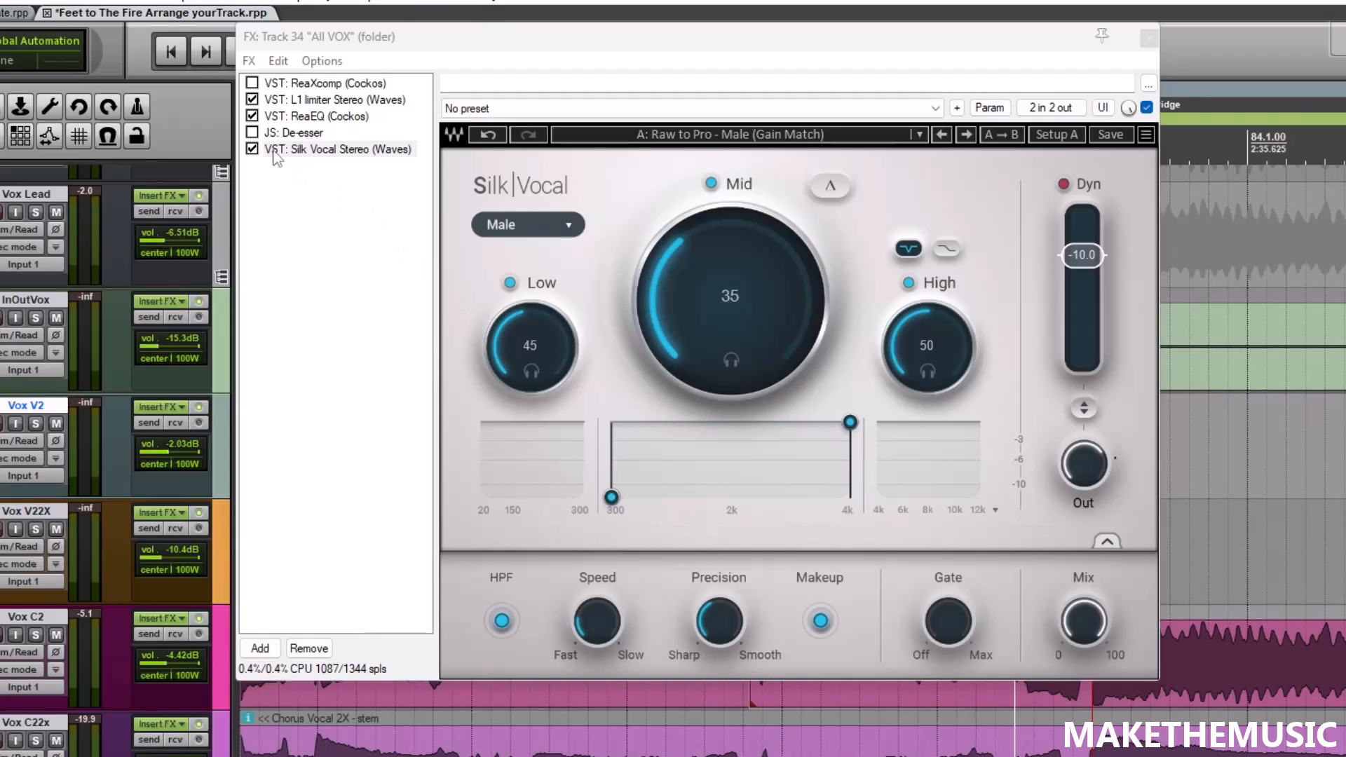
pyautogui.click(252, 149)
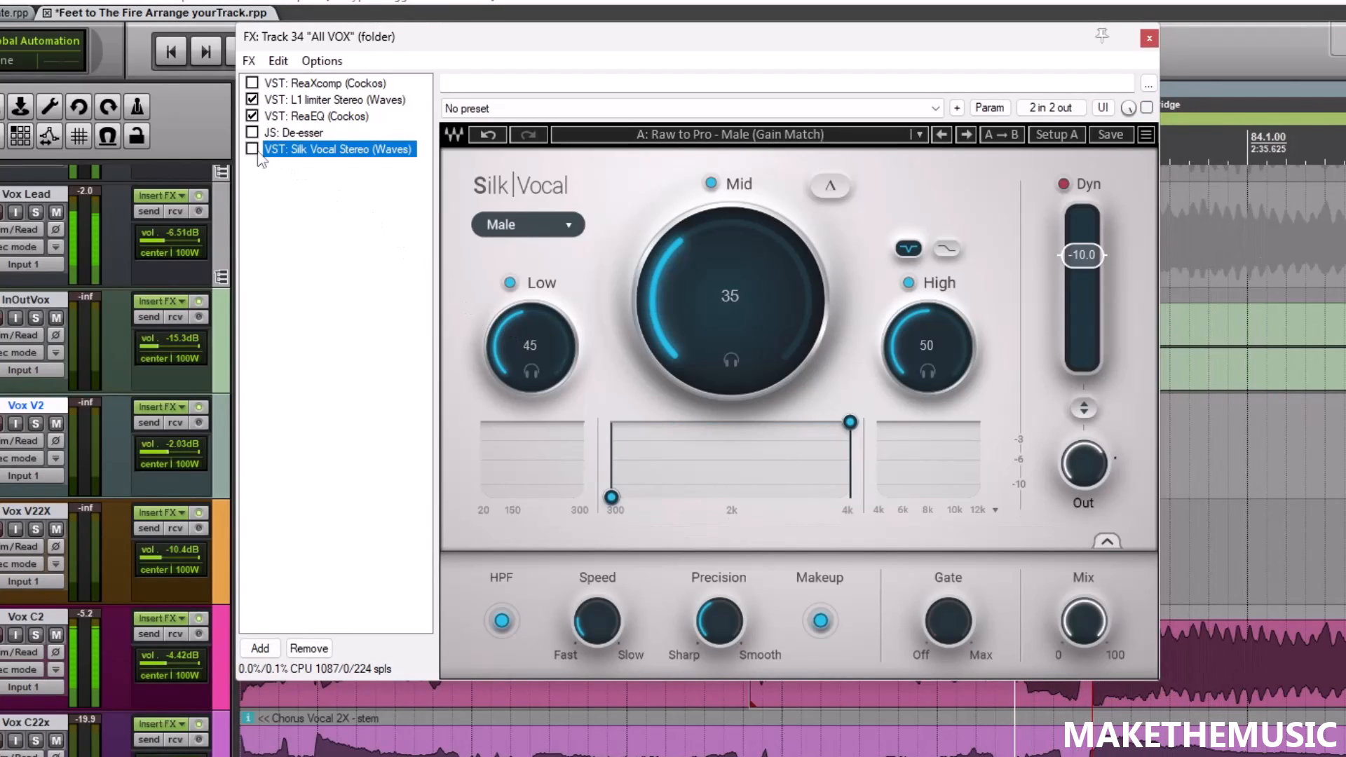
pyautogui.click(253, 149)
# Raise Mid to 37, replay the chorus vocals from around bar 79, and compare with Silk Vocal bypassed.
pyautogui.moveTo(693, 304); pyautogui.dragTo(688, 296)
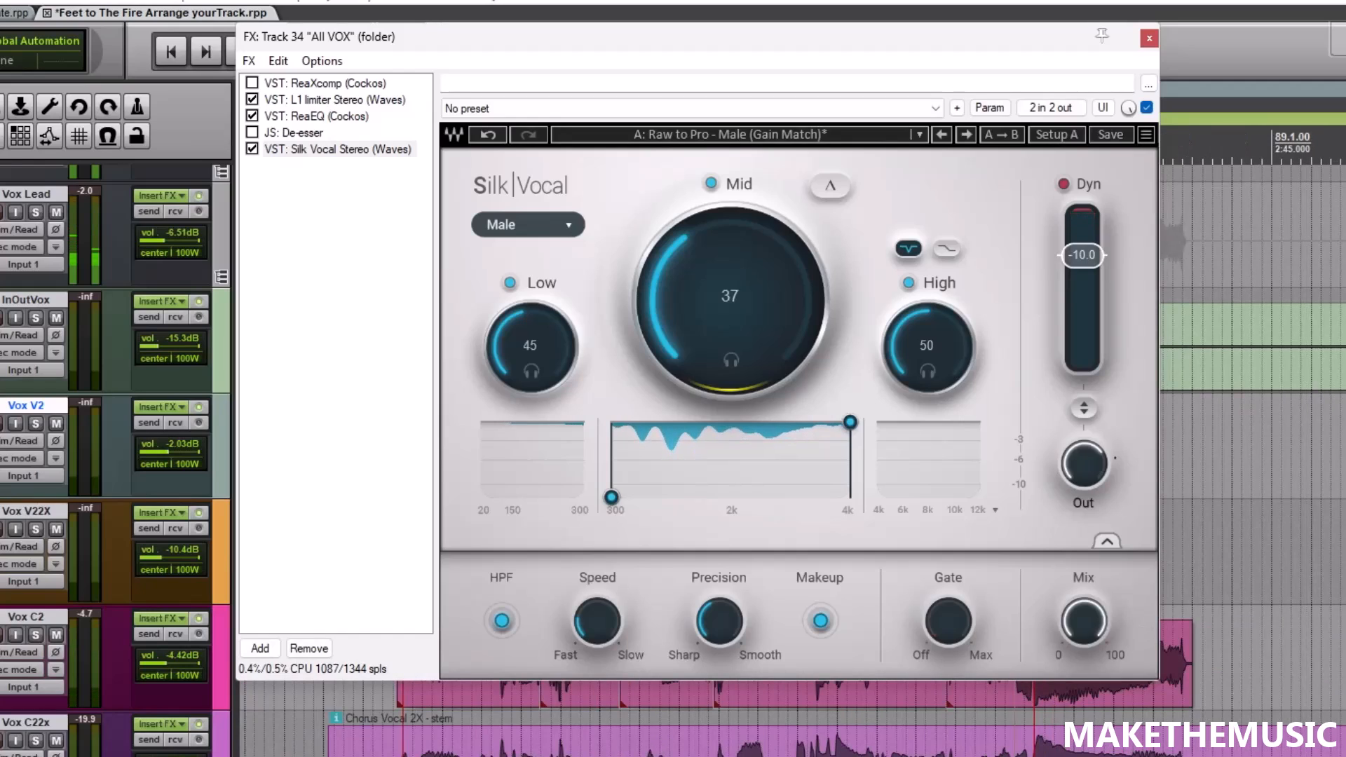
pyautogui.click(799, 736)
pyautogui.scroll(3, 799, 736)
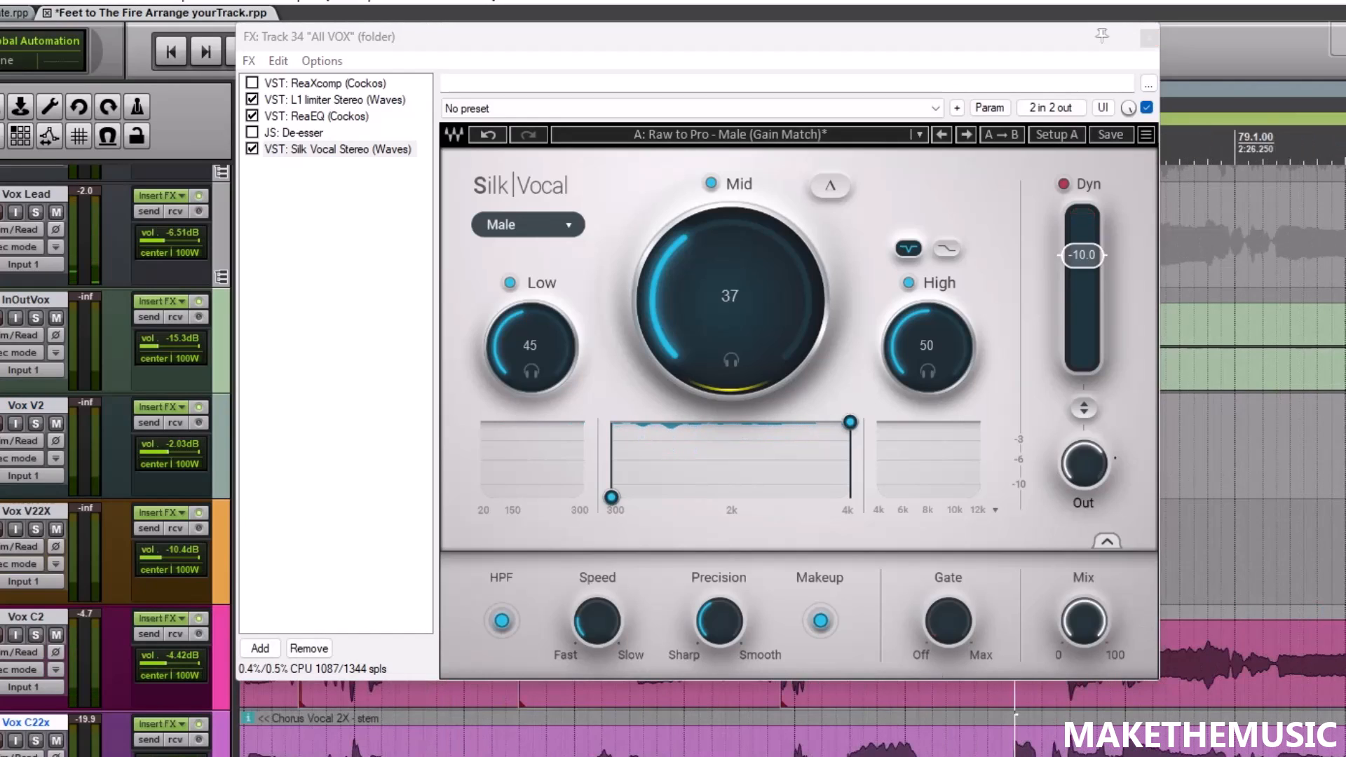
pyautogui.click(251, 148)
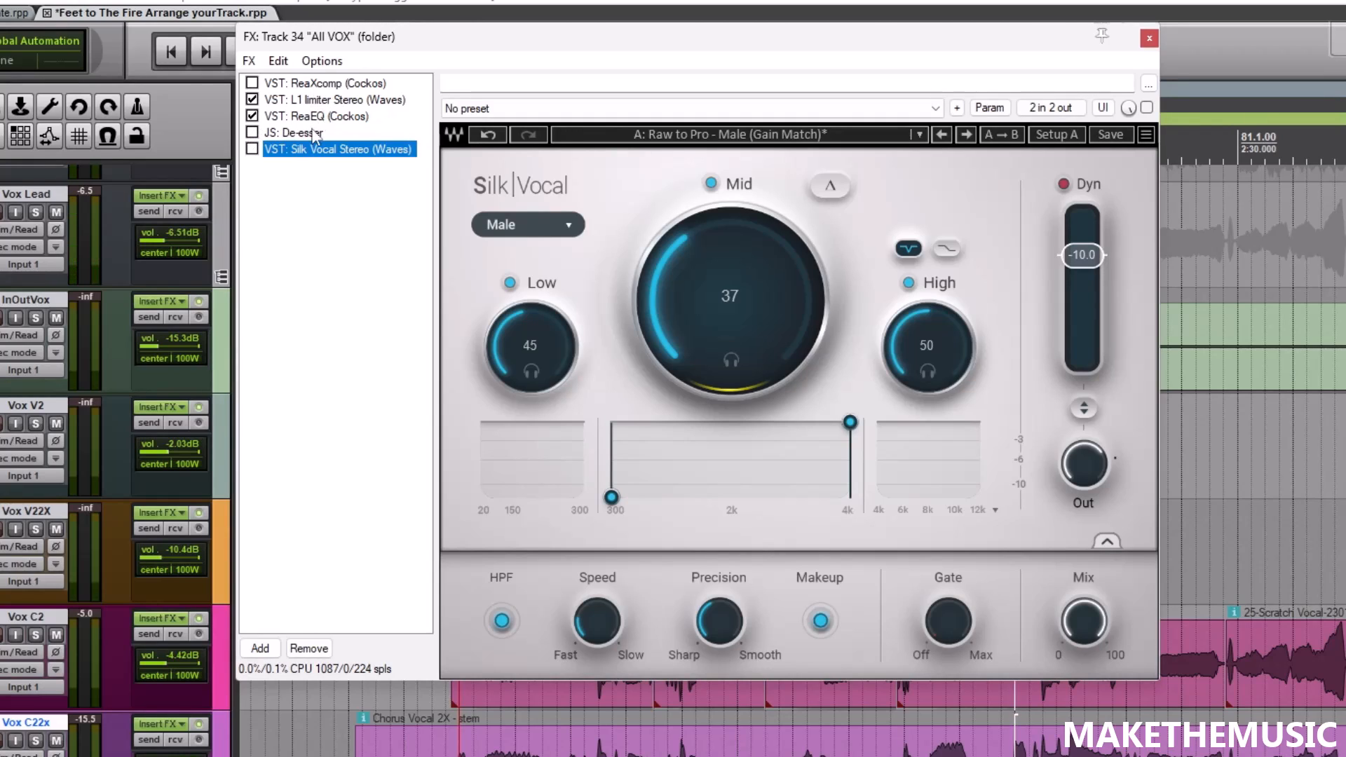
# Load KJ Swaka's MALE VOCAL IN UR FACE preset and play the vocals of the chorus after the bridge.
pyautogui.click(633, 135)
pyautogui.moveTo(699, 737)
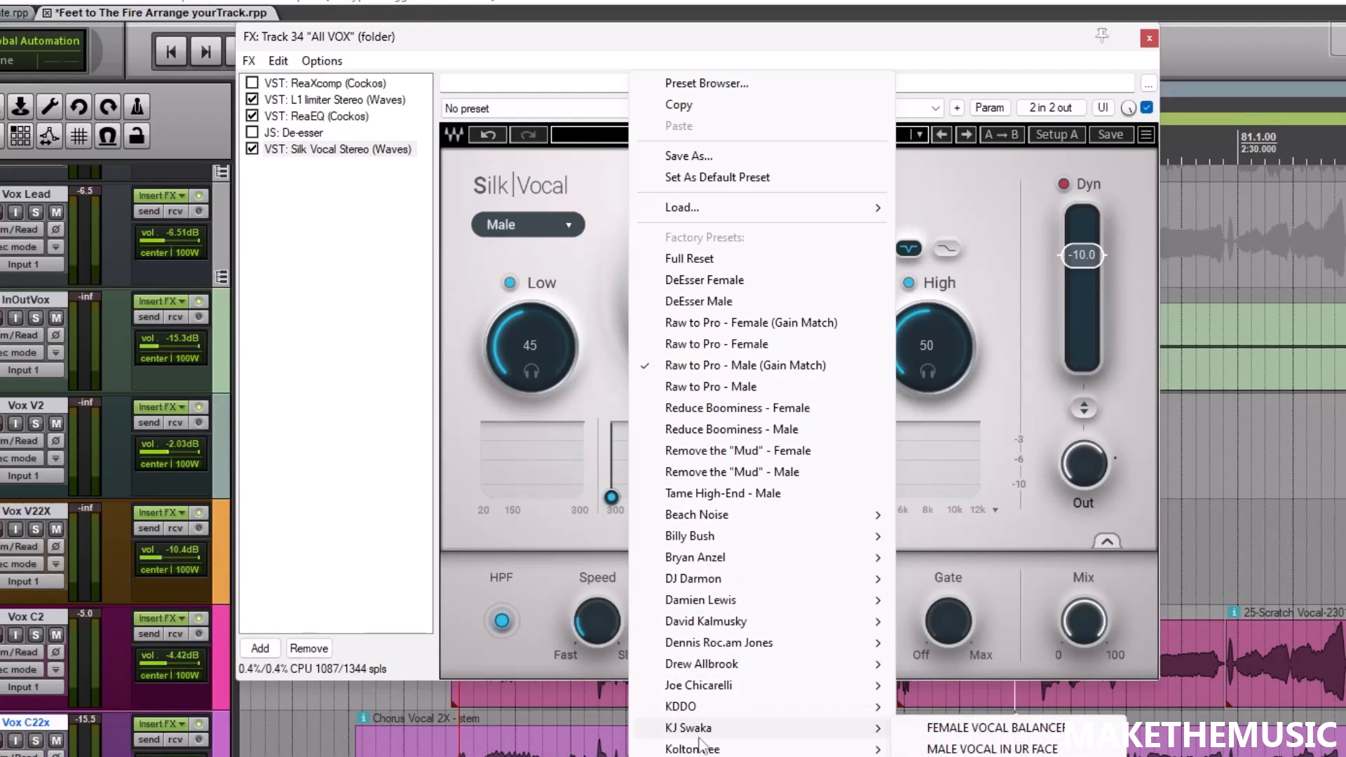
pyautogui.click(985, 749)
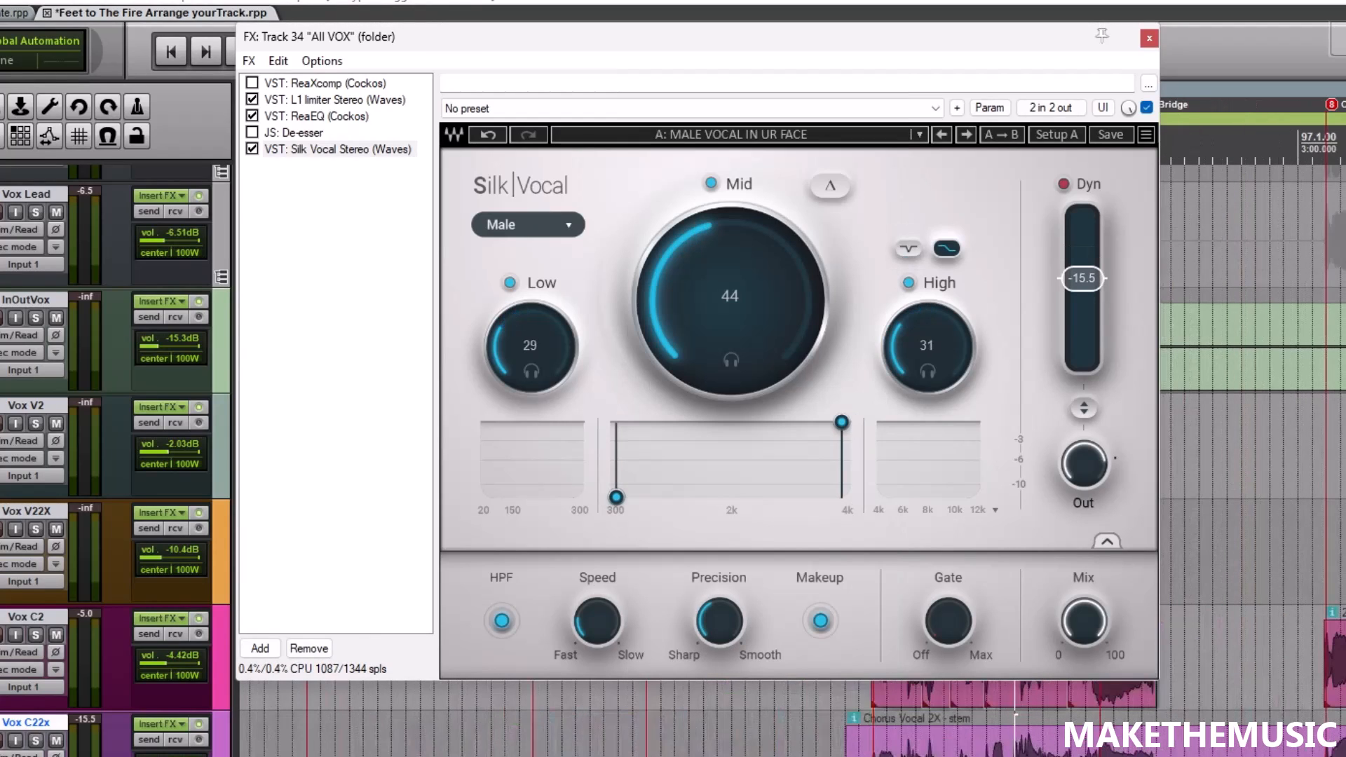
pyautogui.click(1331, 523)
pyautogui.scroll(7, 1323, 507)
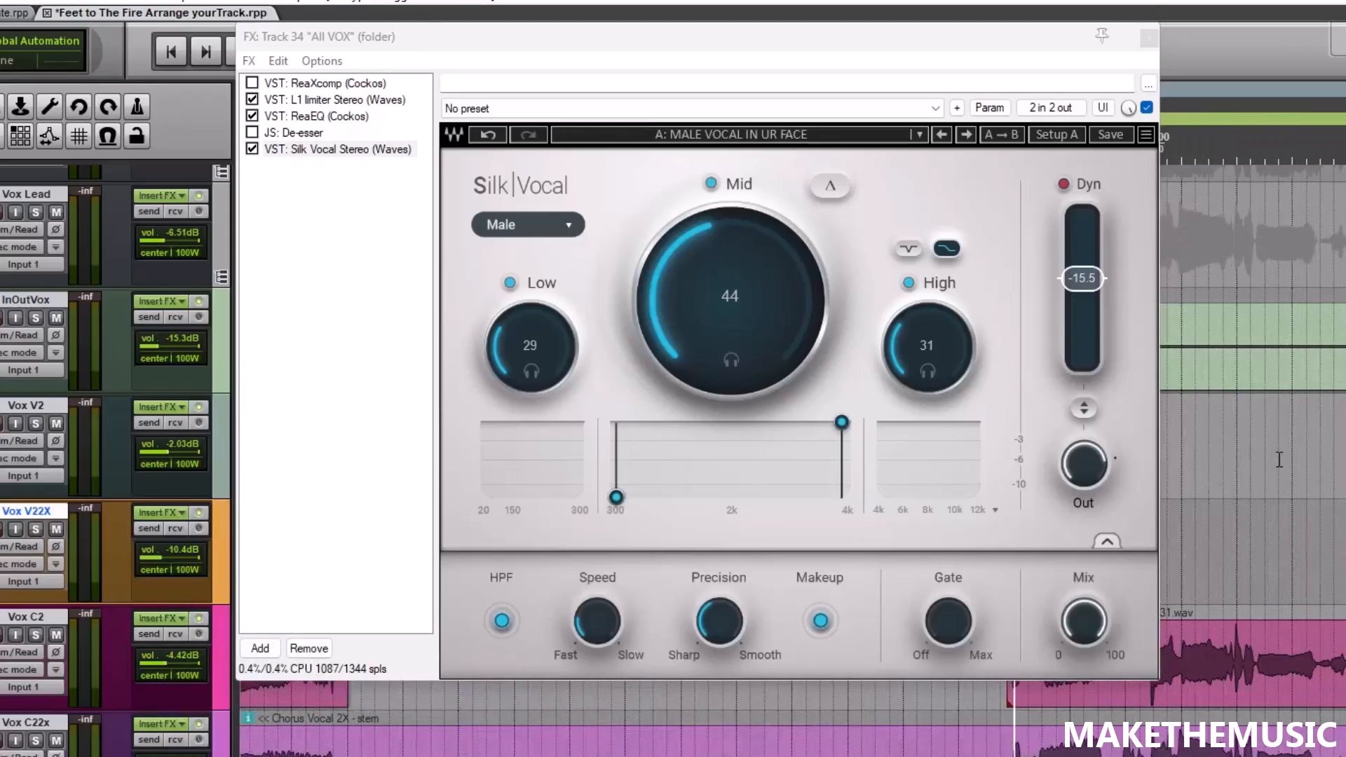
pyautogui.press('space')
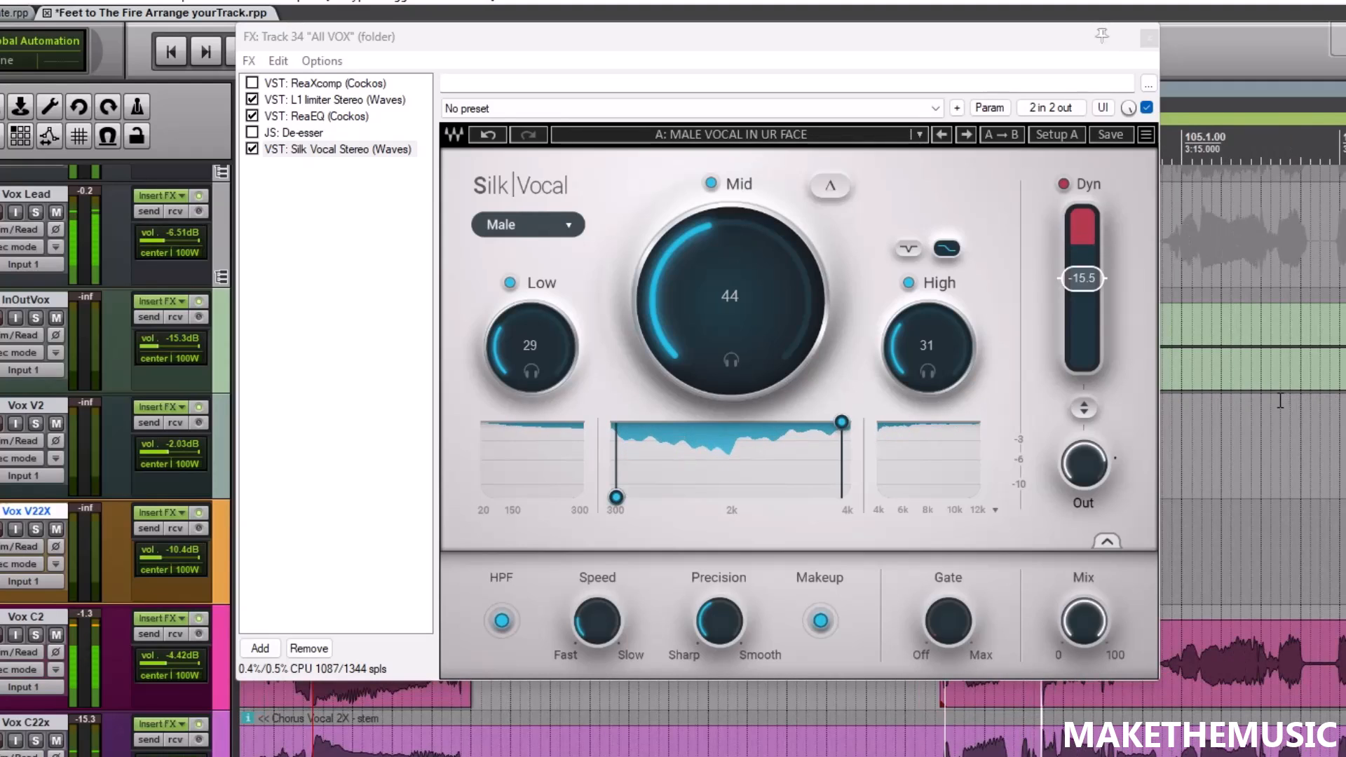
# Set High to 62 and Mid to 53, lower Mix to 0% to hear the unprocessed vocal, and return it to 100%.
pyautogui.moveTo(913, 376); pyautogui.dragTo(913, 333)
pyautogui.moveTo(708, 330); pyautogui.dragTo(709, 317)
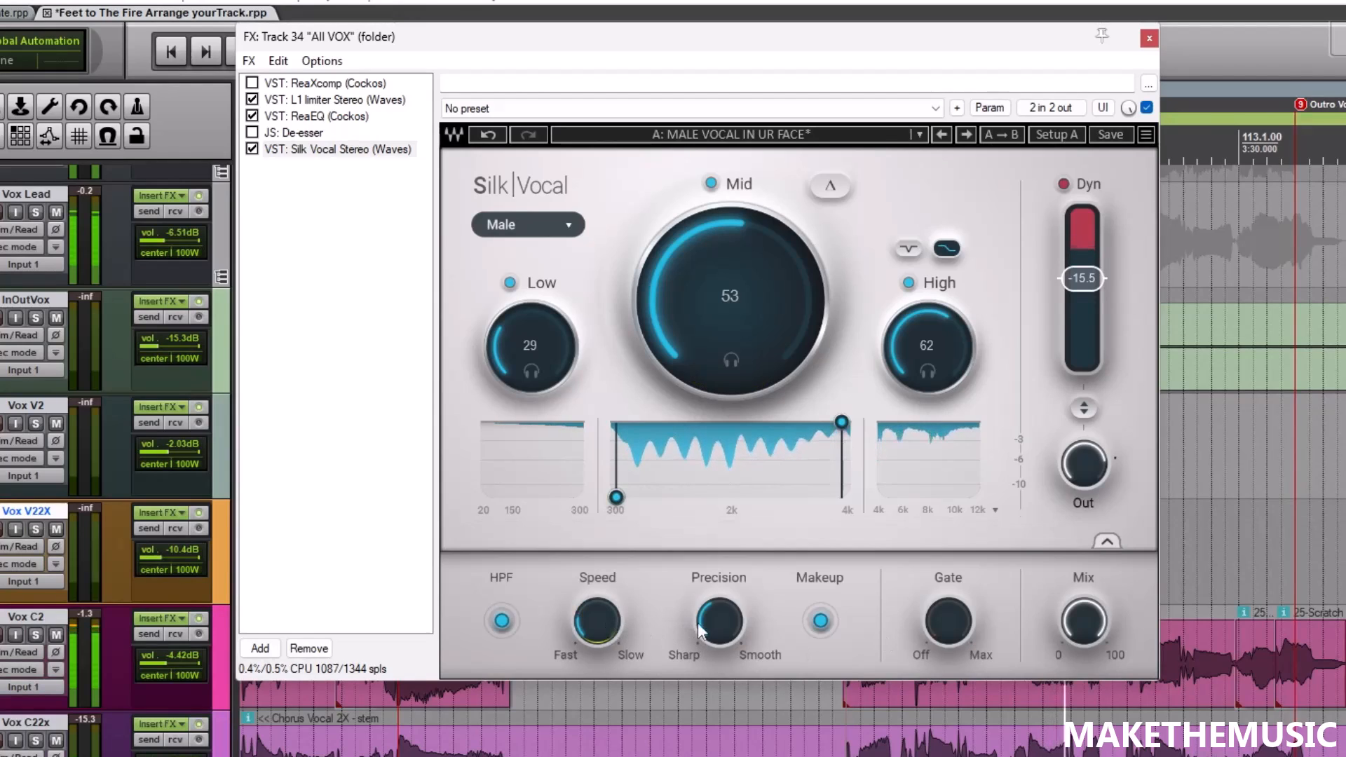
pyautogui.moveTo(1084, 621); pyautogui.dragTo(1084, 677)
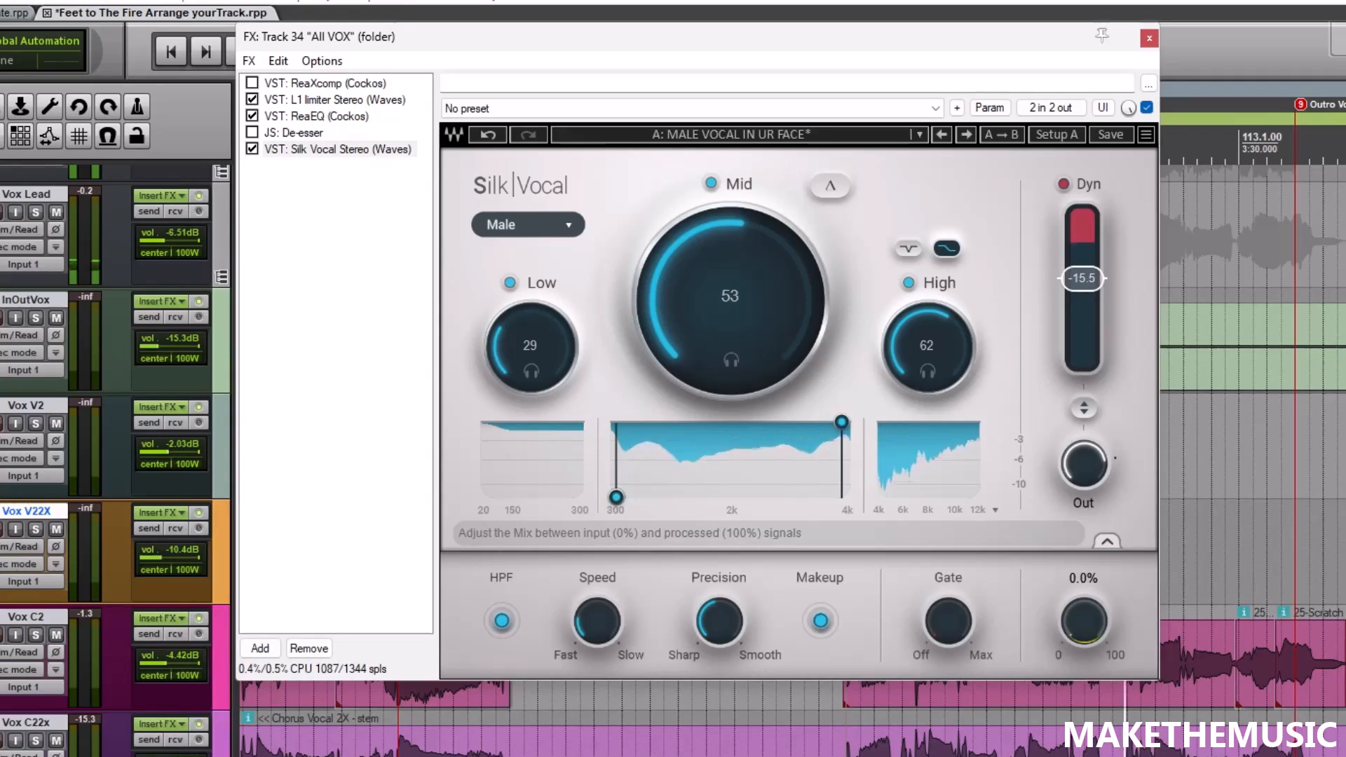
pyautogui.moveTo(1084, 621); pyautogui.dragTo(1083, 540)
# Set Mid to 49 and the Dyn fader to -14.4, switch Dyn off, and listen to the chorus vocals.
pyautogui.moveTo(747, 284); pyautogui.dragTo(747, 289)
pyautogui.moveTo(1088, 280); pyautogui.dragTo(1089, 274)
pyautogui.press('space')
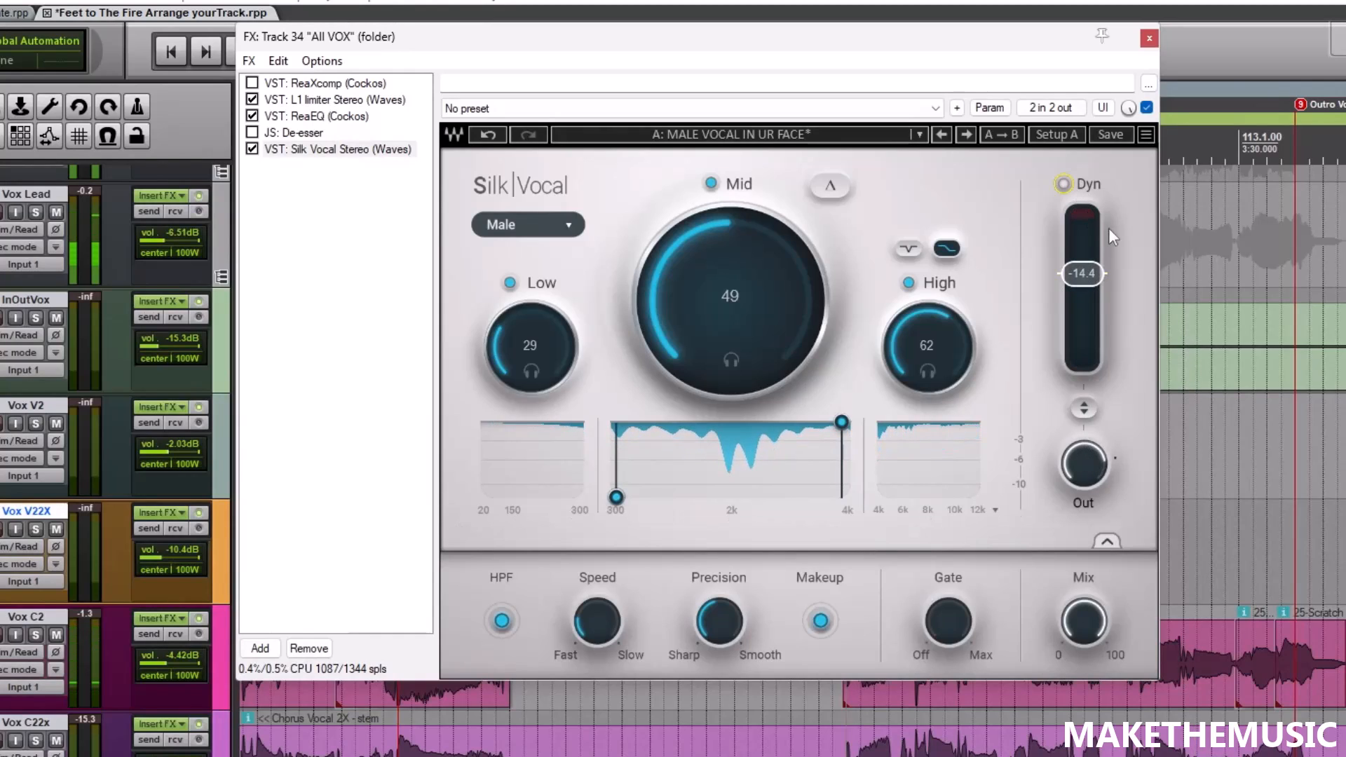
pyautogui.scroll(3, 1232, 481)
pyautogui.press('space')
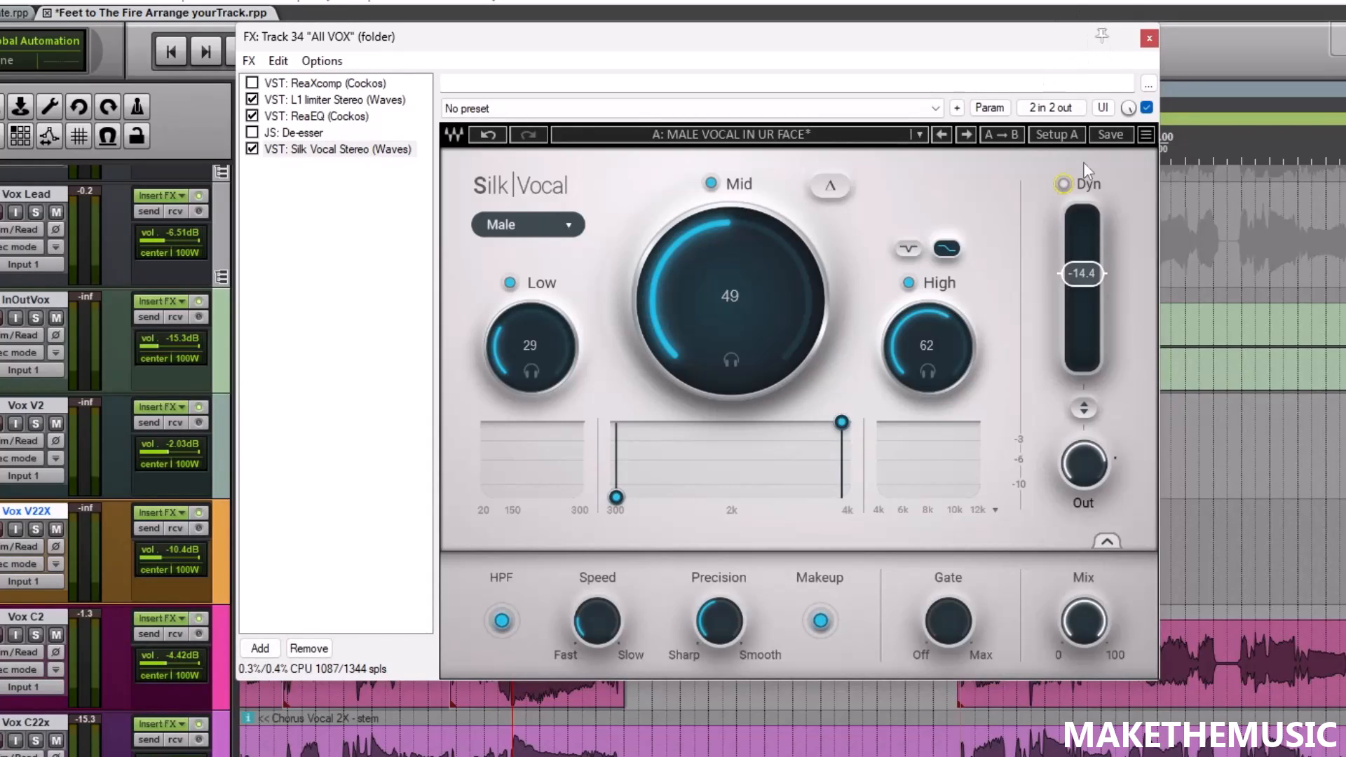
# Collapse and re-expand Silk Vocal's extra controls and look over the factory preset list without loading one.
pyautogui.click(1107, 541)
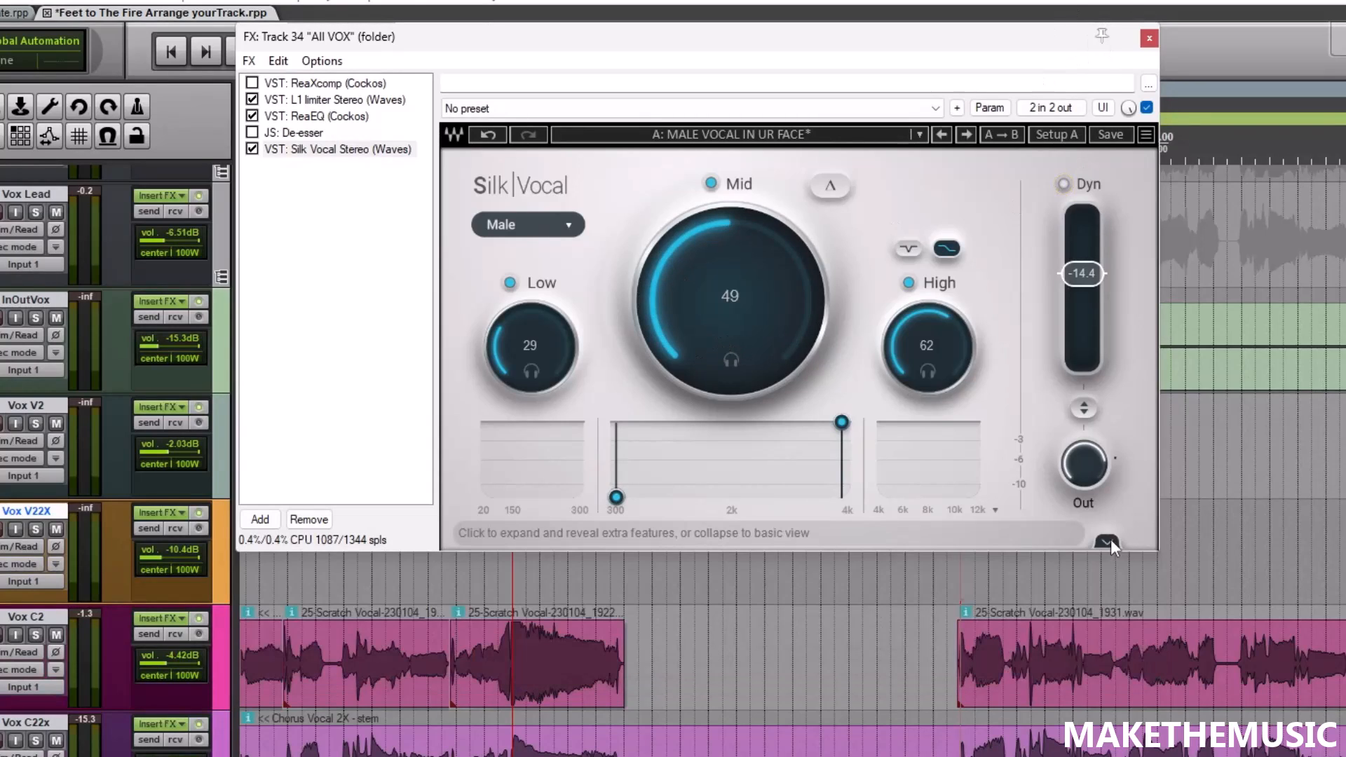
pyautogui.click(1109, 542)
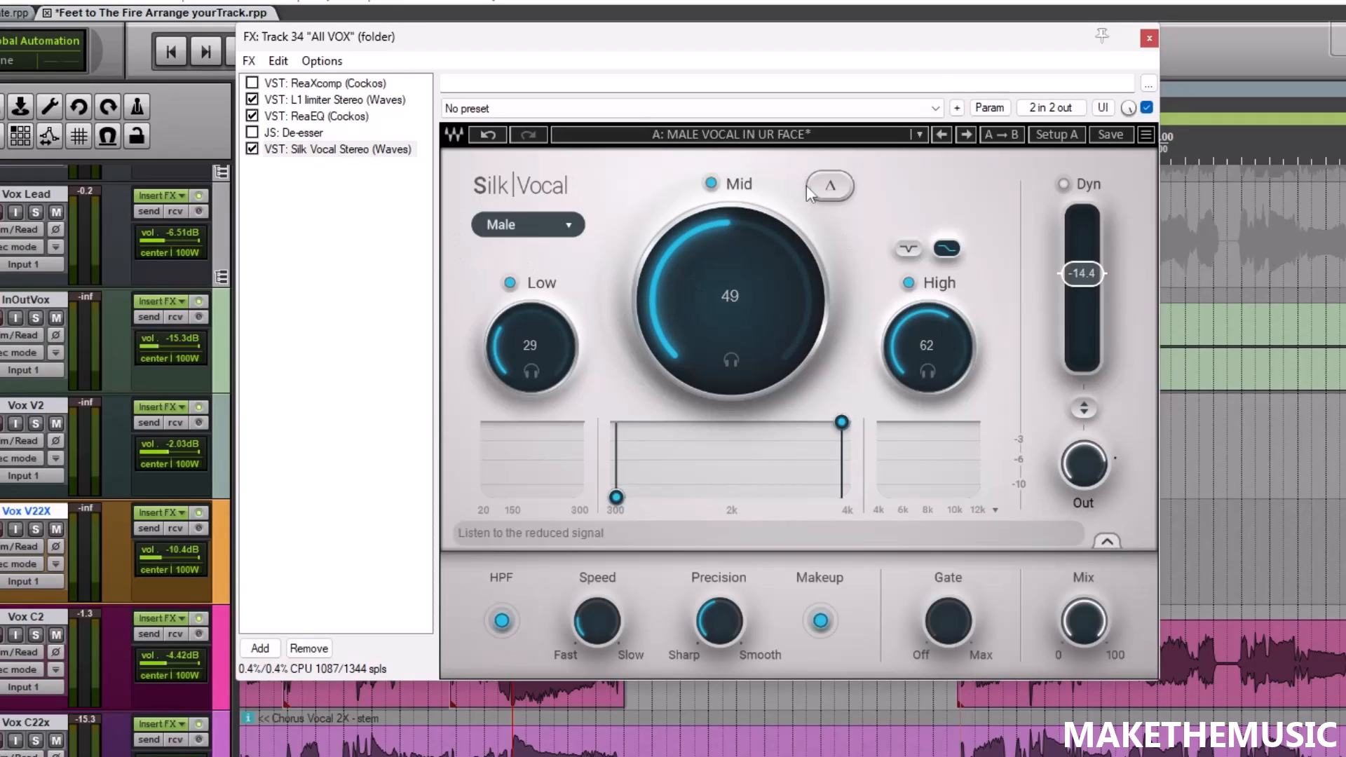
pyautogui.click(785, 134)
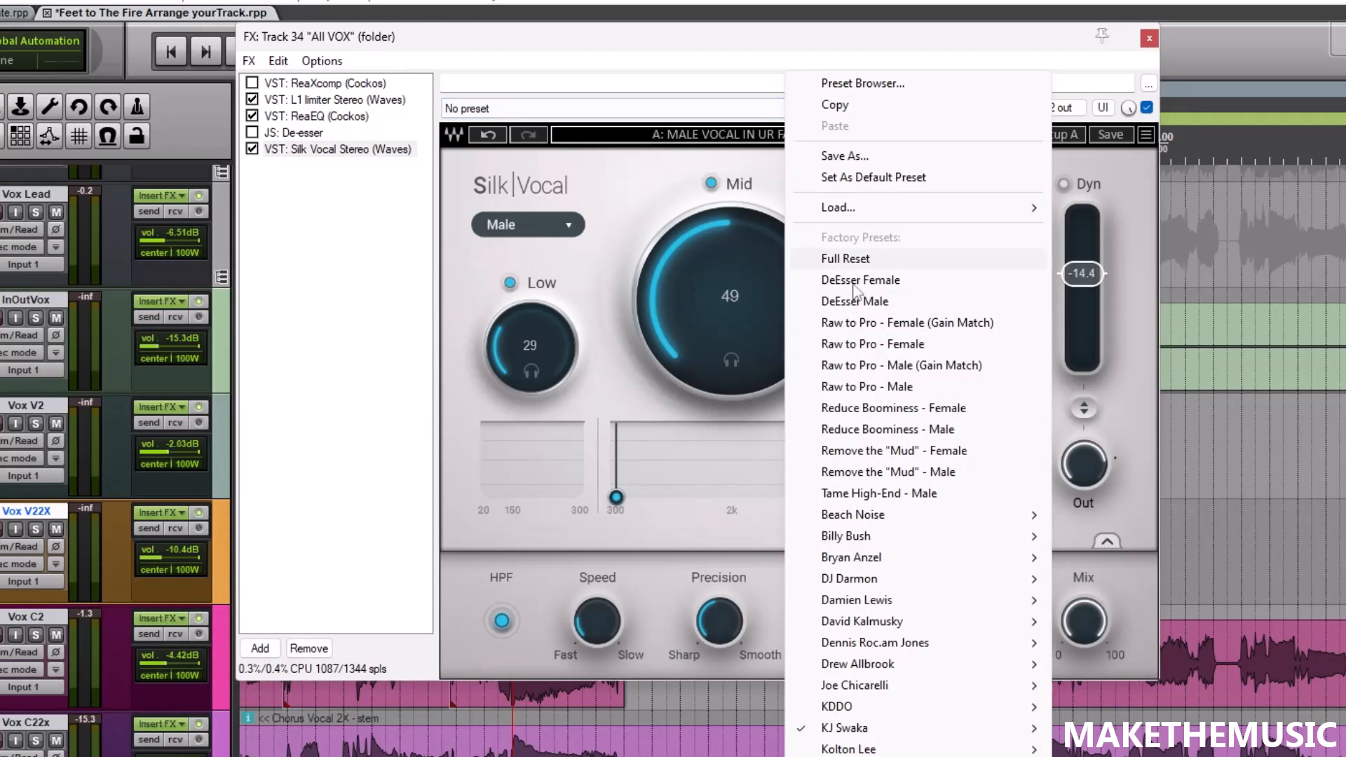
pyautogui.click(712, 49)
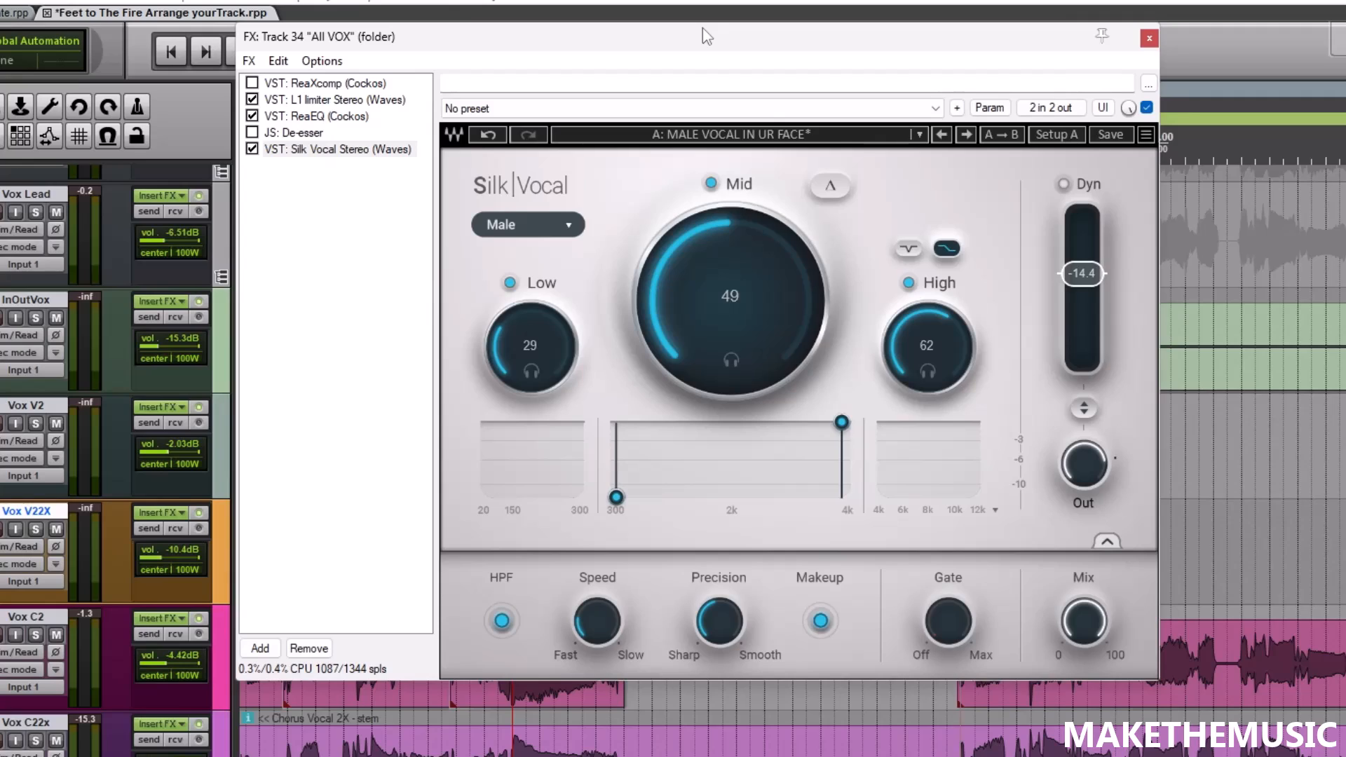